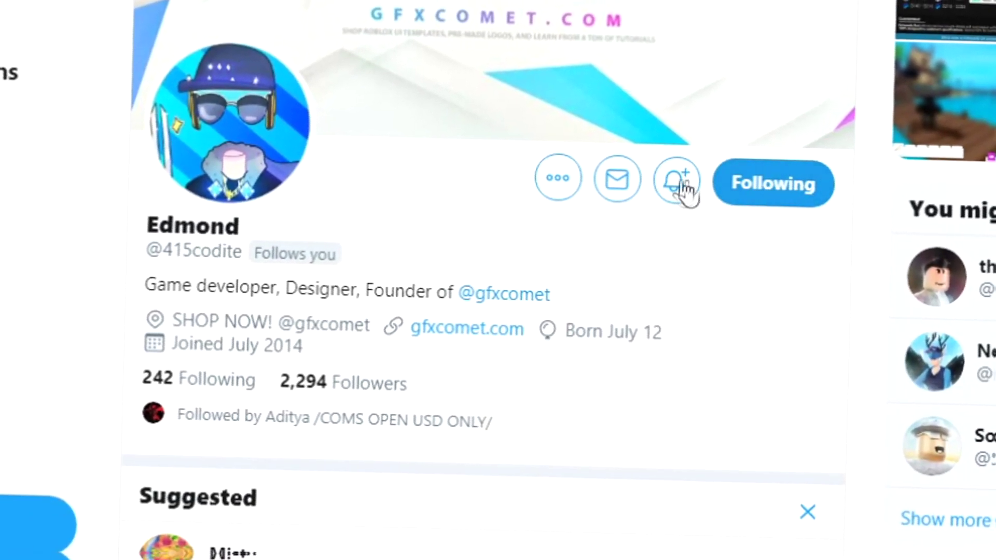
Step: Turn on the creator's post notifications, then follow the design brand and enable its notifications
{"action": "left_click", "coordinate": [678, 182]}
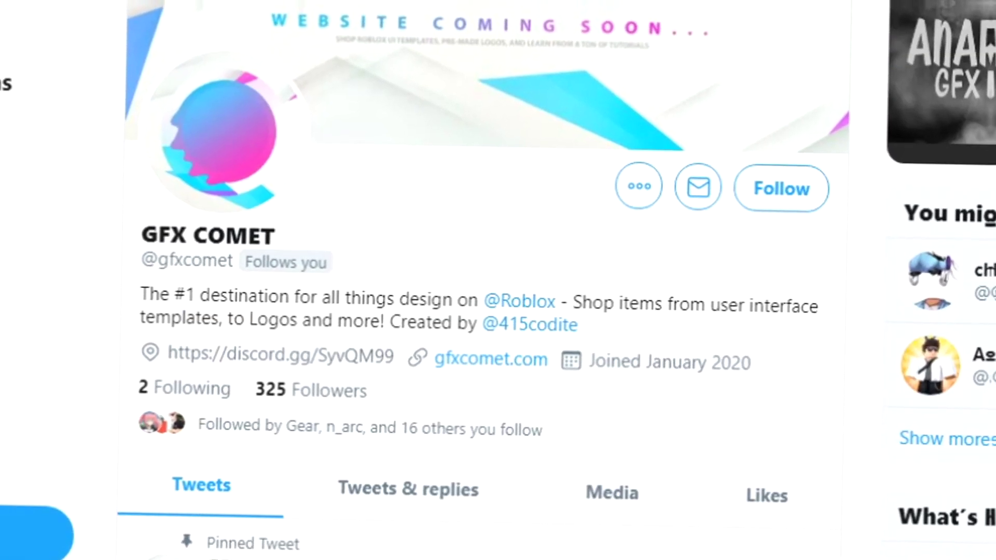
{"action": "left_click", "coordinate": [793, 196]}
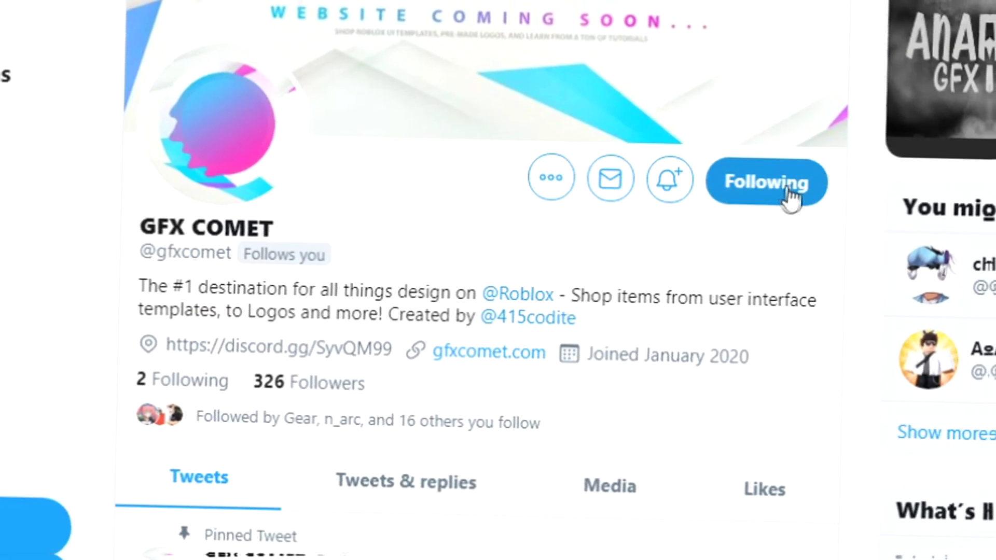
{"action": "left_click", "coordinate": [674, 188]}
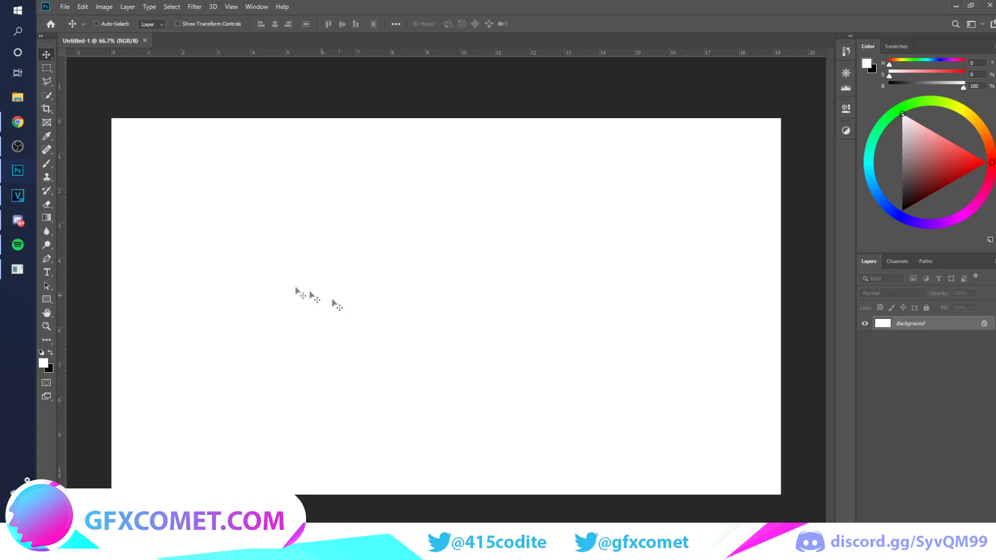
Step: Place the teal-to-purple gradient image as Layer 1 covering the Untitled-1 canvas
{"action": "left_click_drag", "start_coordinate": [89, 345], "coordinate": [511, 245]}
{"action": "key", "text": "Return"}
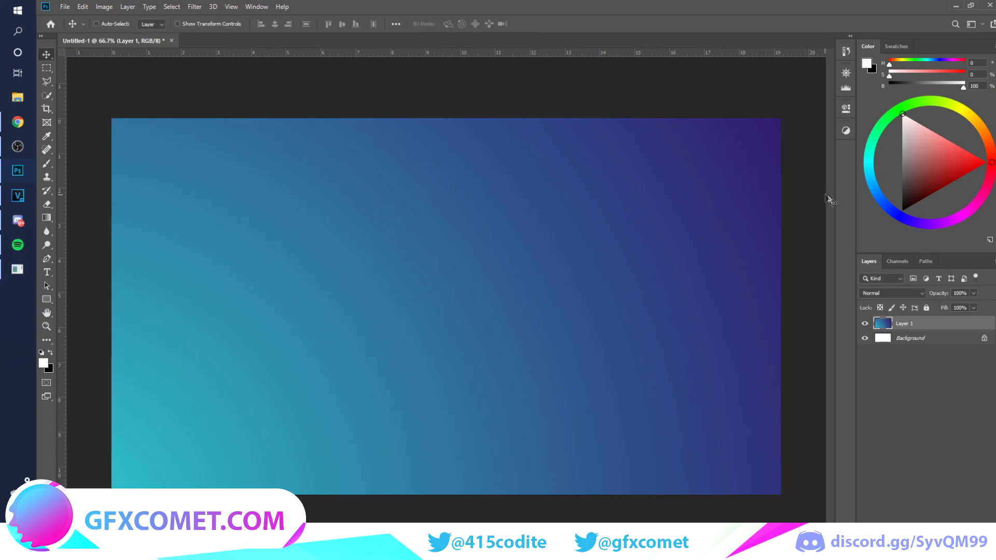
{"action": "left_click_drag", "start_coordinate": [689, 273], "coordinate": [706, 250]}
{"action": "left_click_drag", "start_coordinate": [46, 299], "coordinate": [94, 310]}
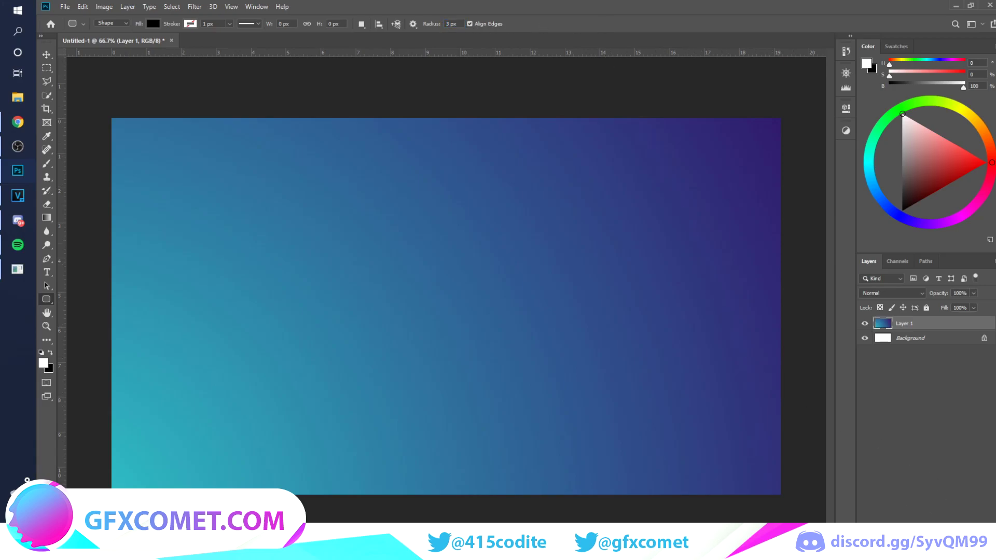
Step: Draw a black 10 px-corner rounded rectangle on a new layer and nudge it down-left
{"action": "left_click", "coordinate": [973, 543]}
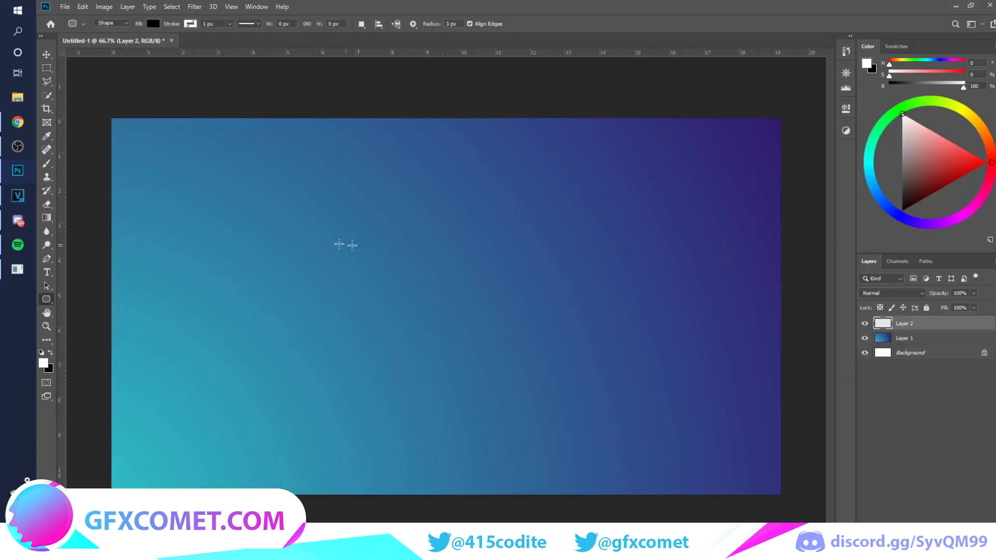
{"action": "left_click_drag", "start_coordinate": [332, 229], "coordinate": [527, 319]}
{"action": "key", "text": "ctrl+z"}
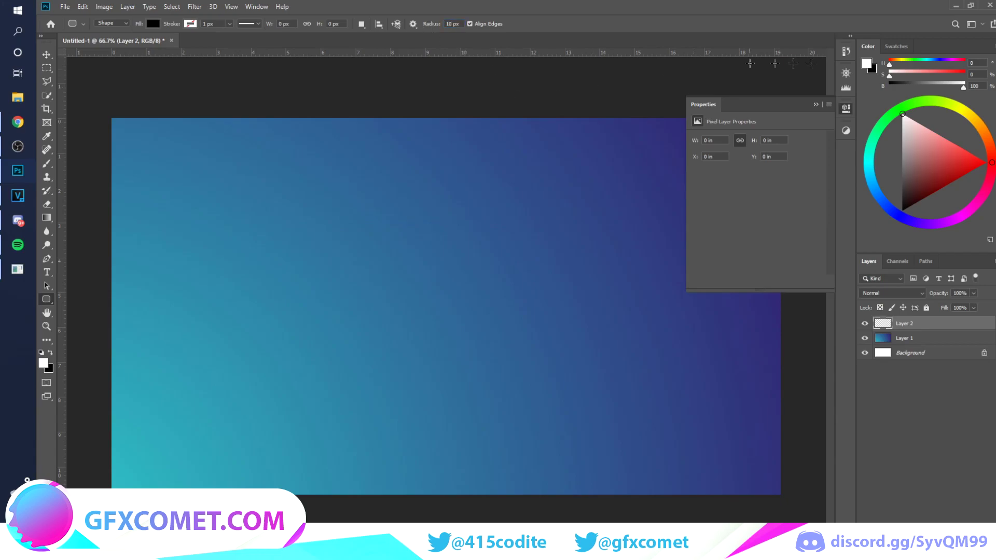
{"action": "left_click", "coordinate": [816, 104]}
{"action": "left_click_drag", "start_coordinate": [354, 231], "coordinate": [593, 332]}
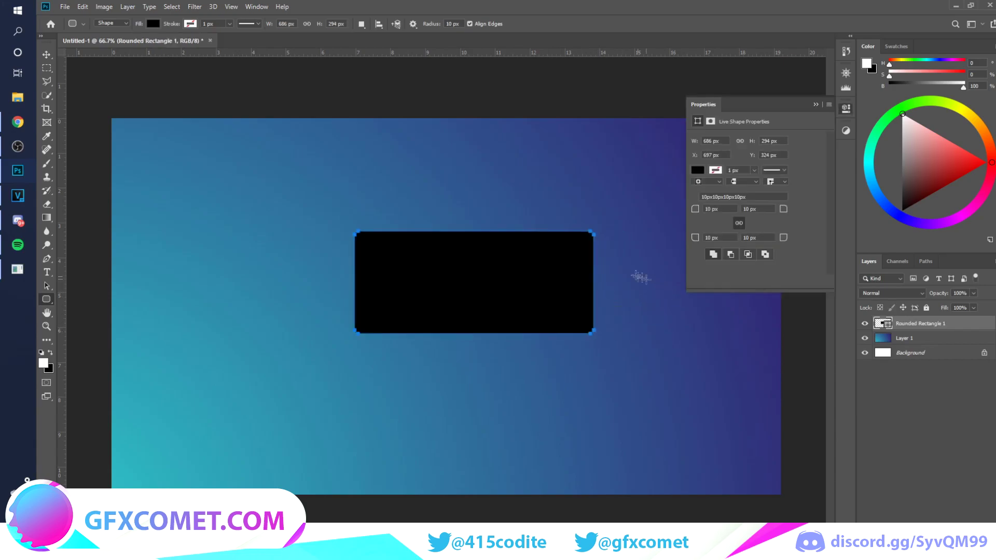
{"action": "left_click", "coordinate": [827, 107]}
{"action": "key", "text": "v"}
{"action": "left_click_drag", "start_coordinate": [457, 265], "coordinate": [440, 283]}
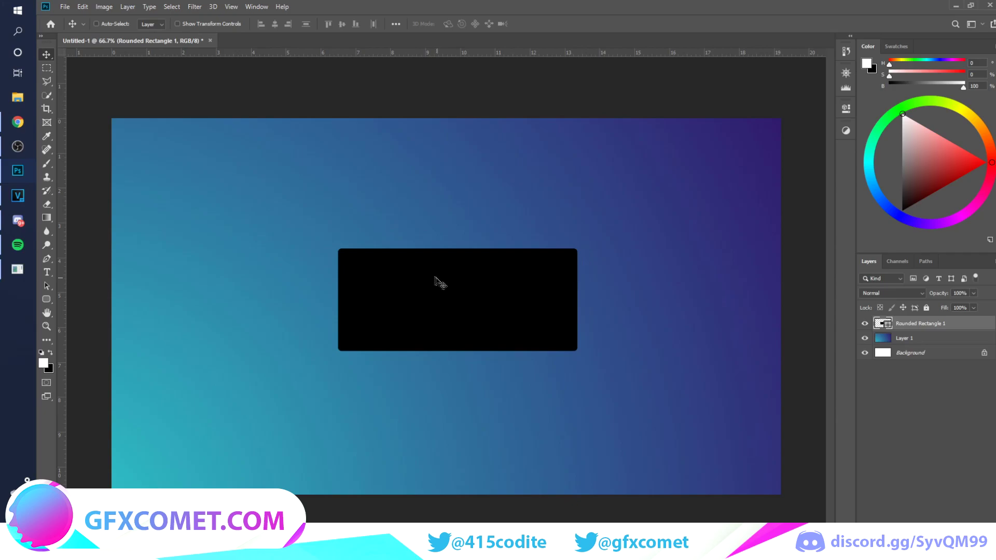
Step: Centre the rounded rectangle horizontally and vertically on the canvas
{"action": "key", "text": "ctrl+a"}
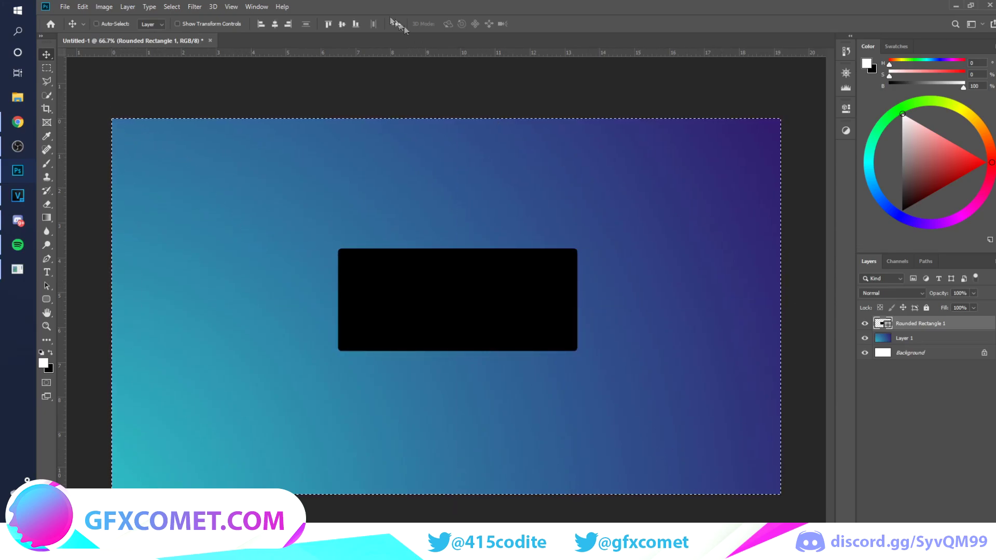
{"action": "left_click", "coordinate": [275, 24]}
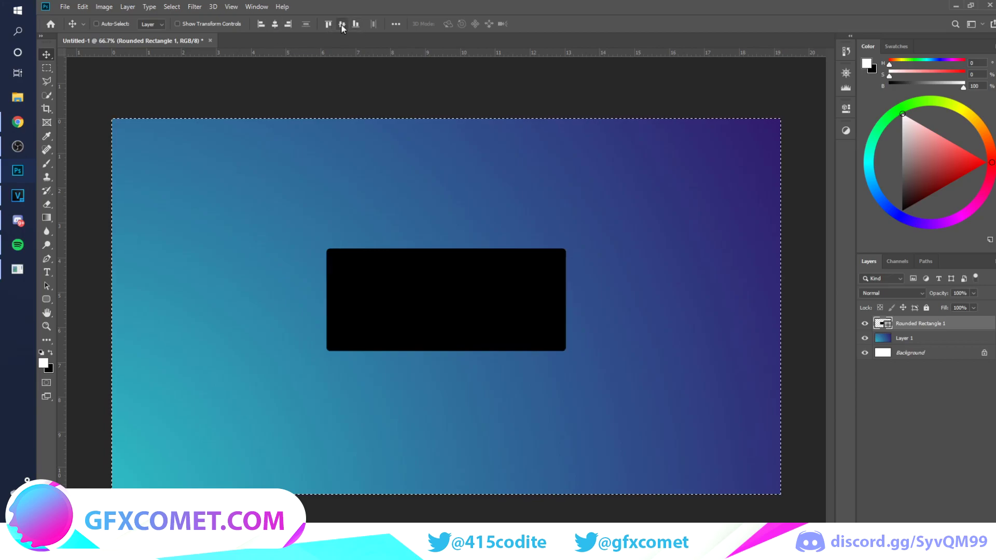
{"action": "left_click", "coordinate": [342, 25]}
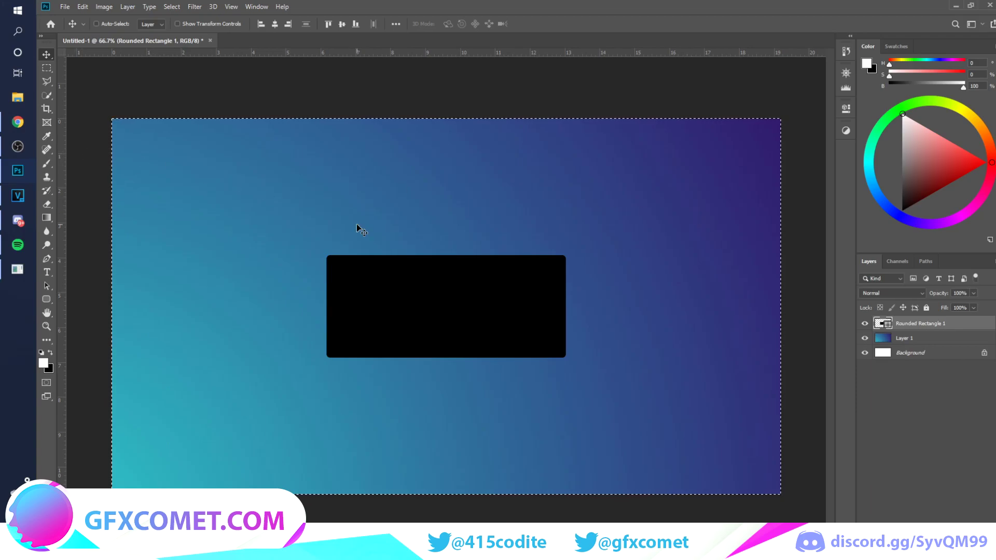
{"action": "key", "text": "ctrl+d"}
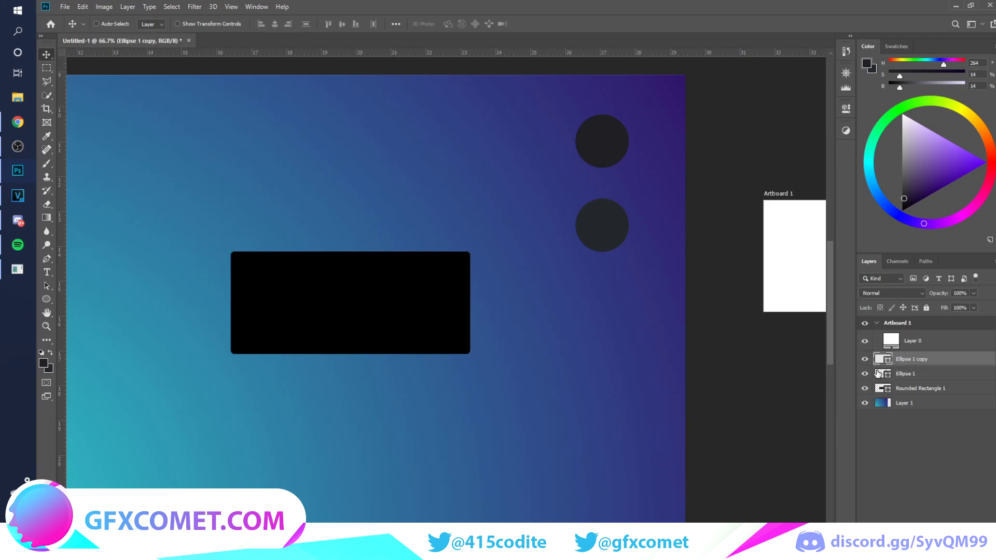
Step: Recolour Rounded Rectangle 1 to #23272a sampled from the dark ellipse
{"action": "left_click", "coordinate": [881, 374]}
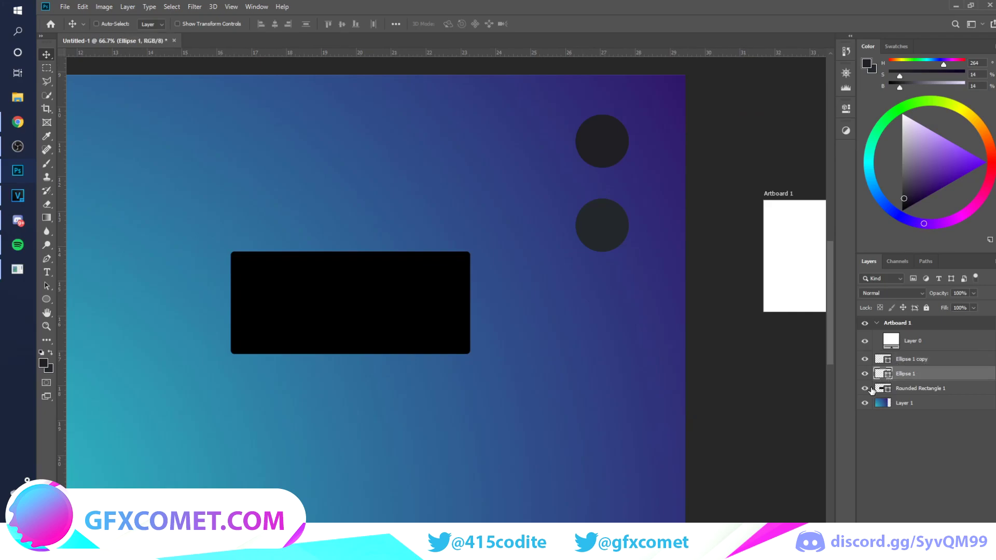
{"action": "left_click", "coordinate": [865, 388]}
{"action": "left_click", "coordinate": [865, 388]}
{"action": "left_click", "coordinate": [890, 389]}
{"action": "double_click", "coordinate": [888, 389]}
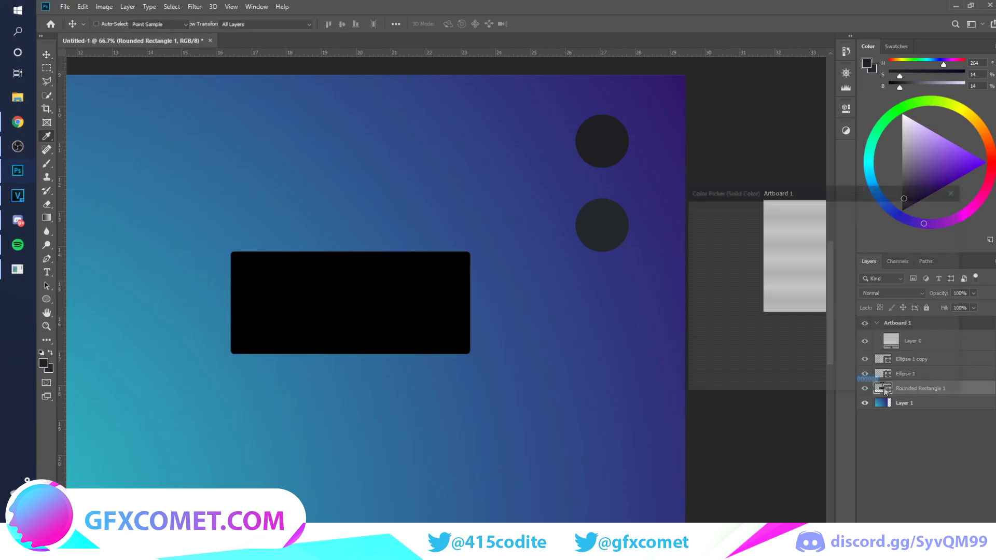
{"action": "left_click", "coordinate": [612, 229]}
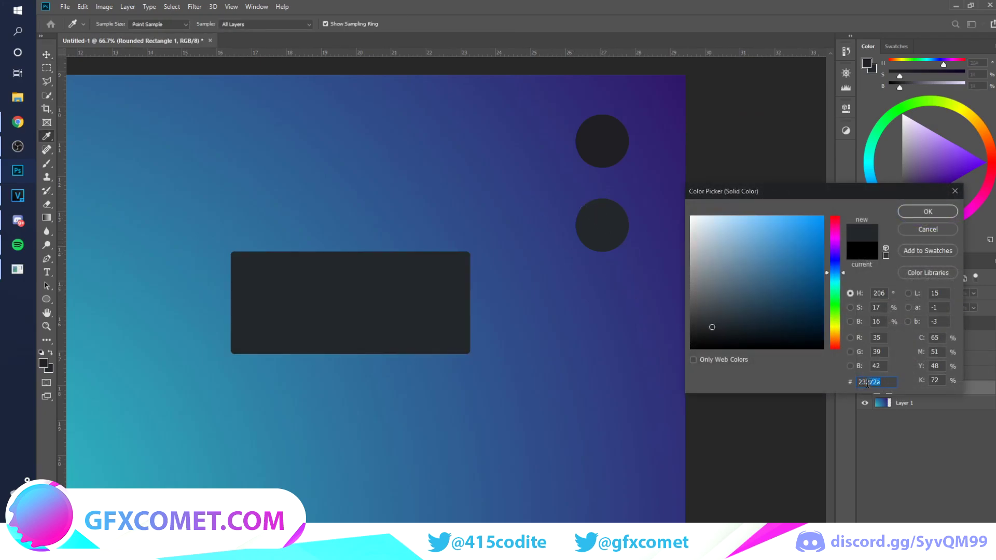
{"action": "left_click_drag", "start_coordinate": [880, 382], "coordinate": [873, 384]}
{"action": "left_click", "coordinate": [931, 213]}
{"action": "scroll", "coordinate": [675, 376], "scroll_direction": "up", "scroll_amount": 2}
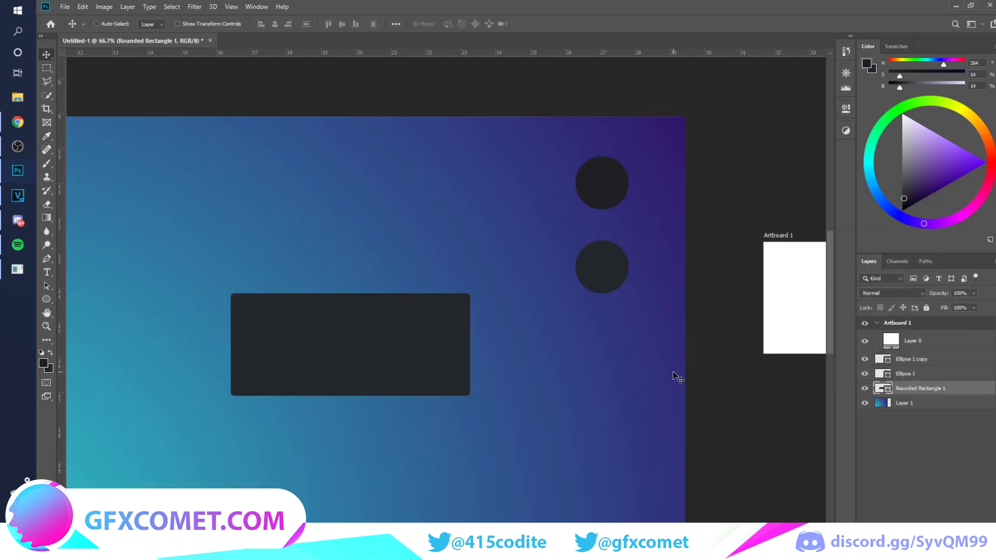
Step: Duplicate the rectangle and squash the copy into a thin band at the top
{"action": "key", "text": "ctrl+j"}
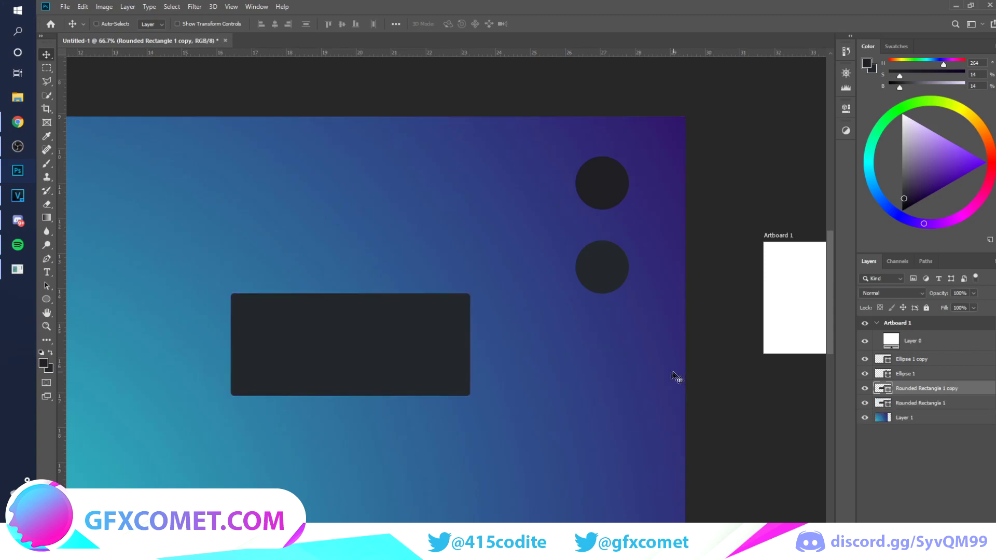
{"action": "key", "text": "ctrl+t"}
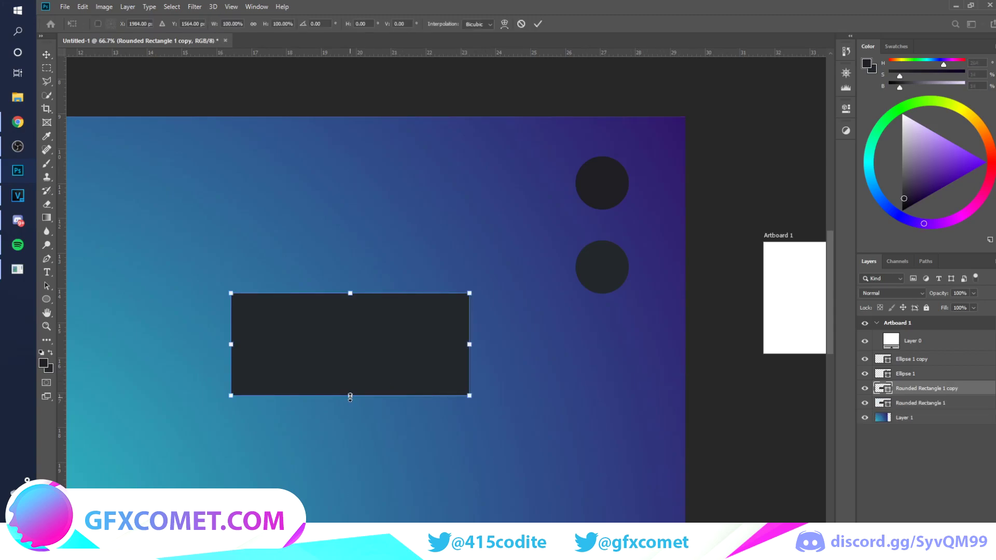
{"action": "left_click_drag", "start_coordinate": [350, 397], "coordinate": [368, 319]}
{"action": "key", "text": "Return"}
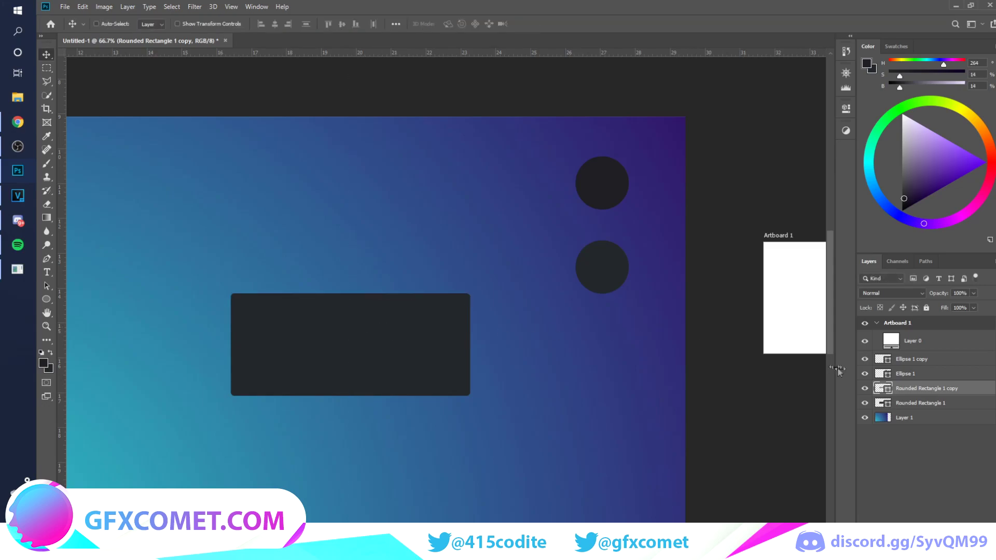
Step: Colour the band #201e23, sampled from the top circle
{"action": "double_click", "coordinate": [885, 389]}
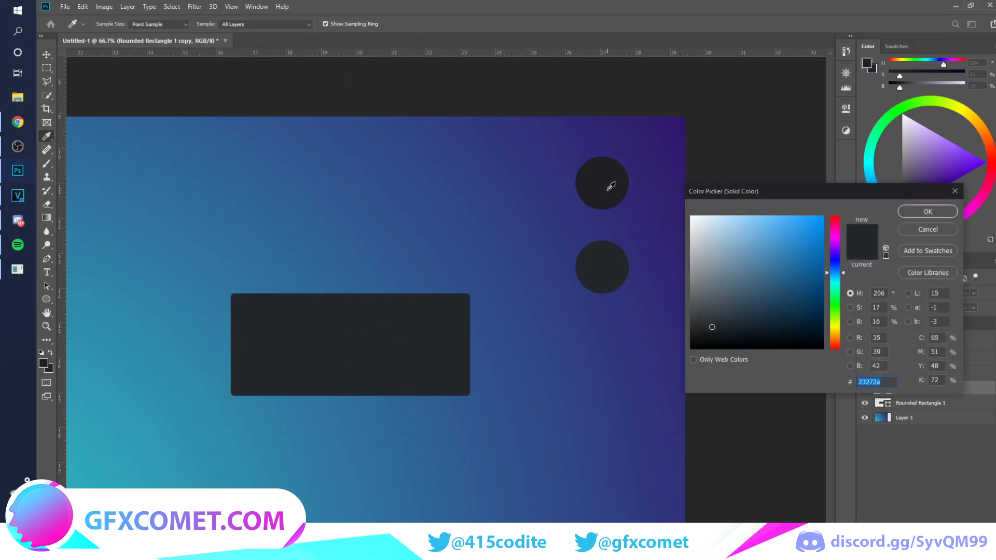
{"action": "left_click", "coordinate": [610, 186]}
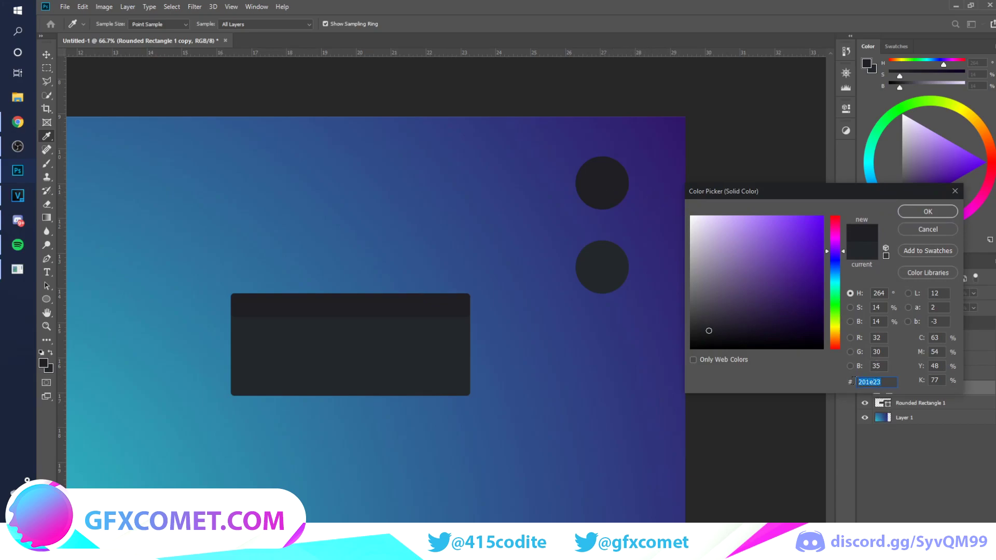
{"action": "left_click", "coordinate": [928, 211]}
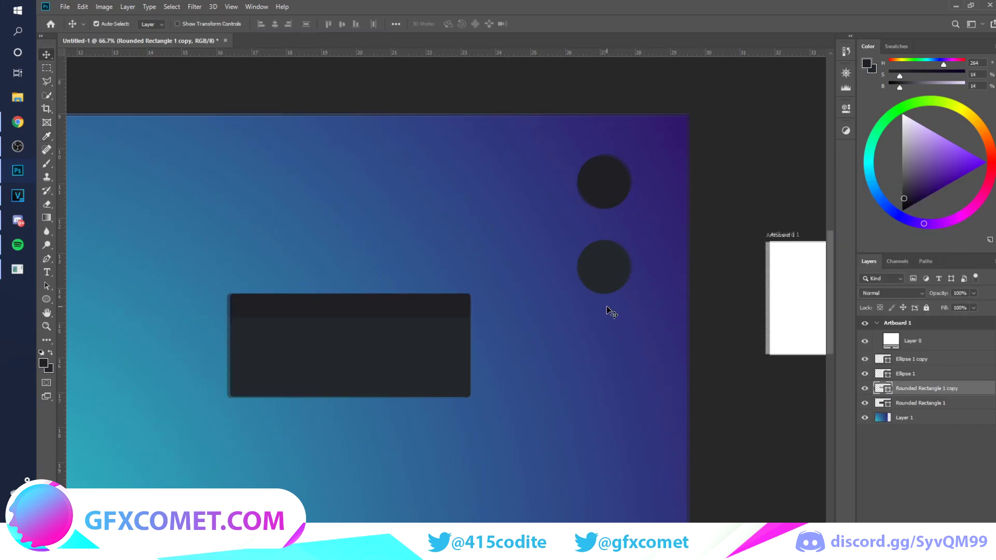
{"action": "key", "text": "ctrl+1"}
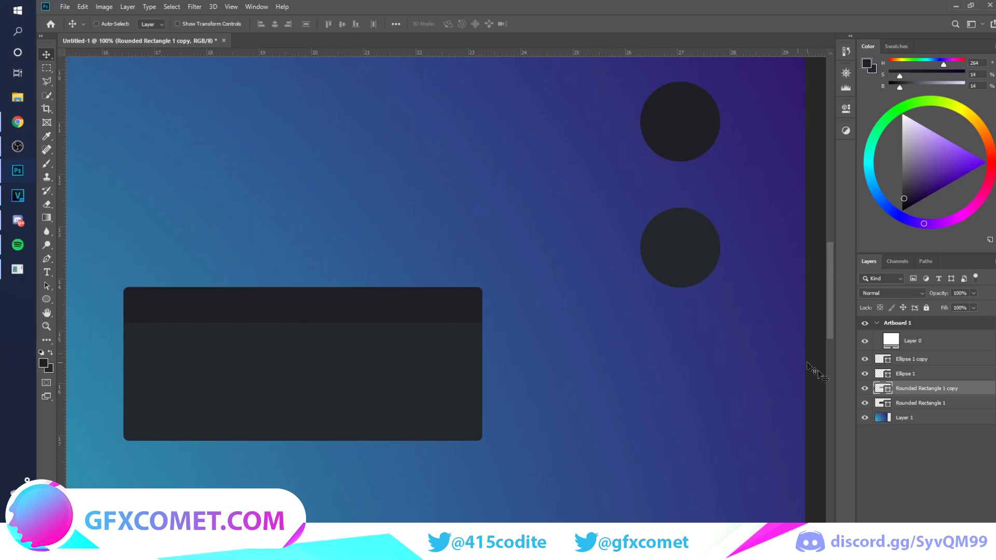
Step: Add the header title 'Codite' in the band and enlarge it slightly
{"action": "key", "text": "t"}
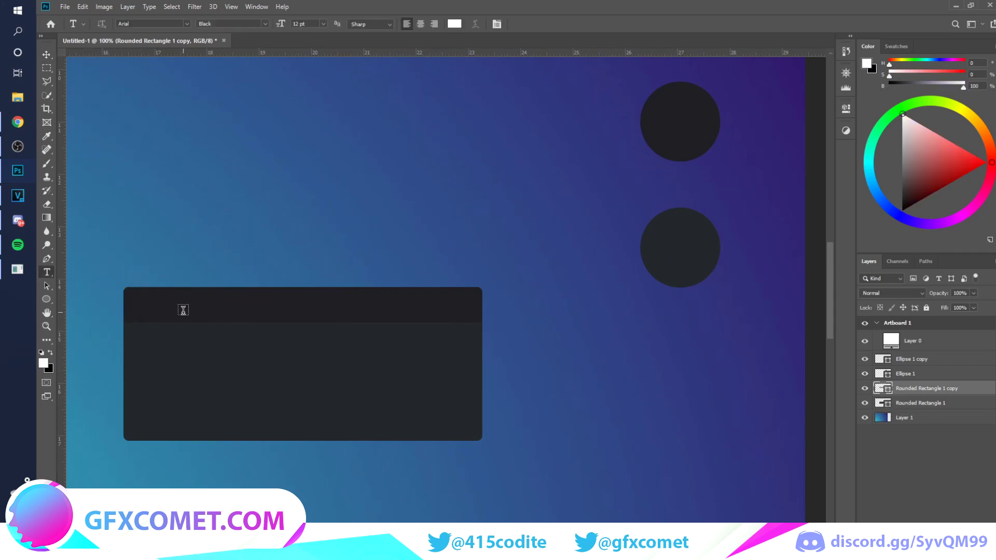
{"action": "left_click", "coordinate": [179, 309]}
{"action": "type", "text": "Codite"}
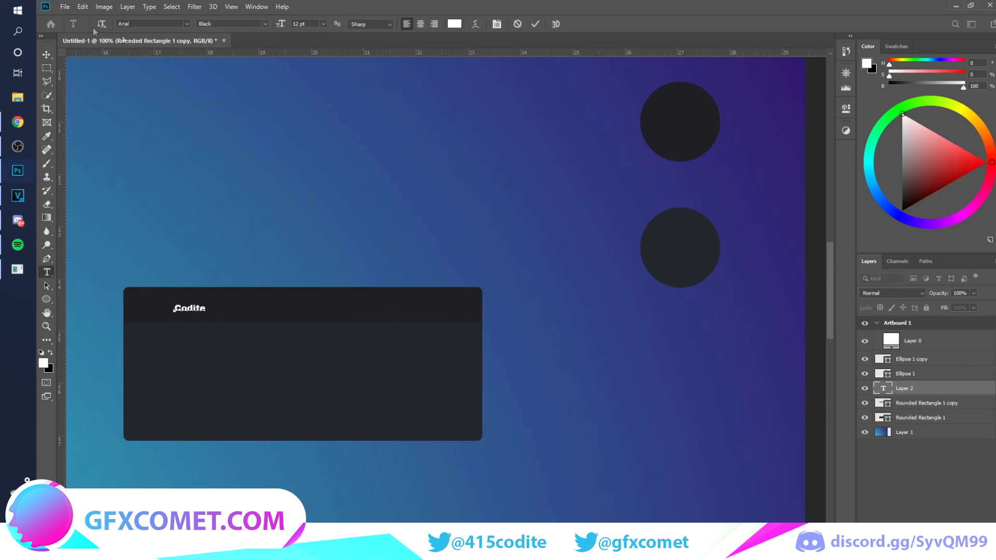
{"action": "left_click", "coordinate": [46, 54]}
{"action": "key", "text": "ctrl+t"}
{"action": "mouse_move", "coordinate": [210, 302]}
{"action": "left_mouse_down"}
{"action": "mouse_move", "coordinate": [239, 289]}
{"action": "mouse_move", "coordinate": [223, 310]}
{"action": "left_mouse_up"}
{"action": "key", "text": "Return"}
Step: Change 'Codite' to Arial Bold and scale it slightly smaller
{"action": "double_click", "coordinate": [187, 306]}
{"action": "key", "text": "ctrl+a"}
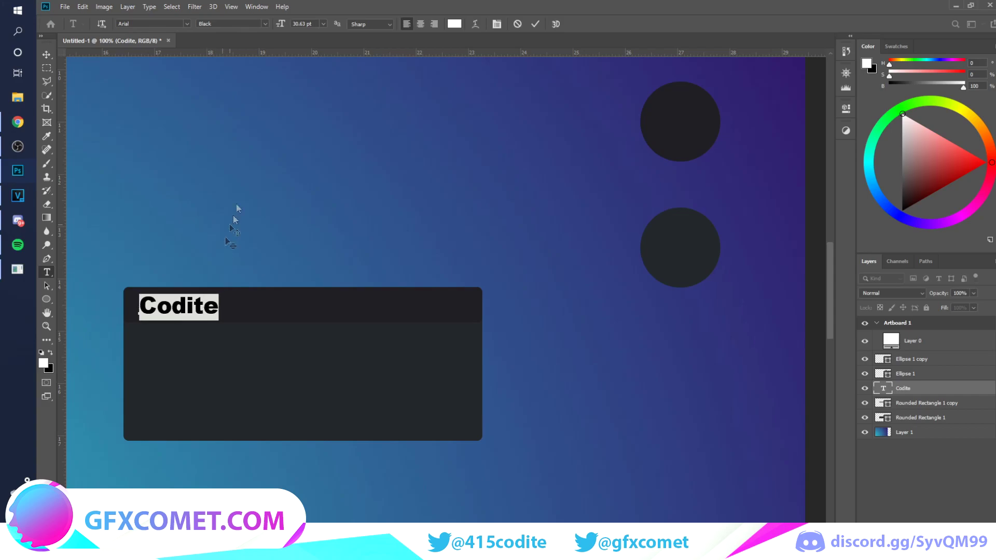
{"action": "left_click", "coordinate": [265, 23]}
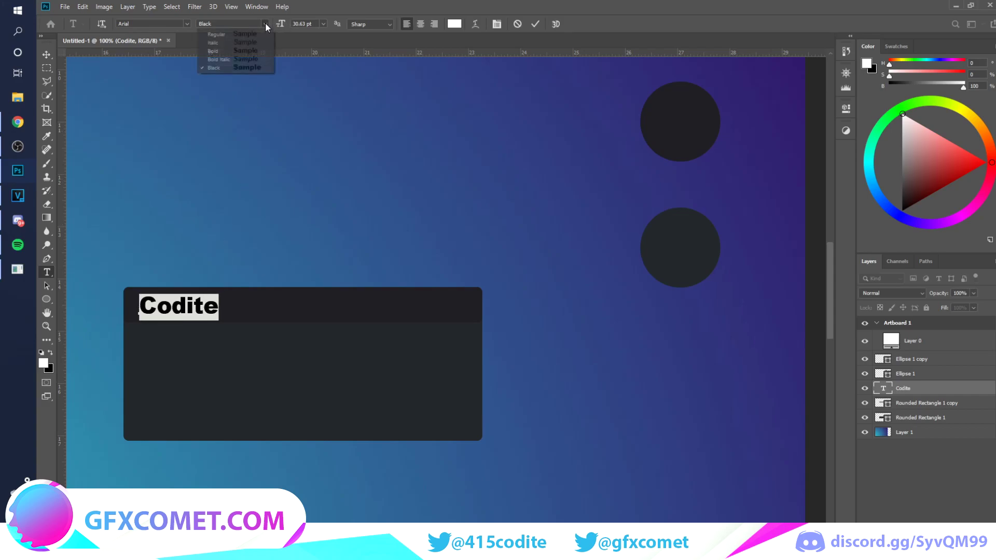
{"action": "left_click", "coordinate": [244, 52]}
{"action": "left_click", "coordinate": [46, 54]}
{"action": "key", "text": "ctrl+t"}
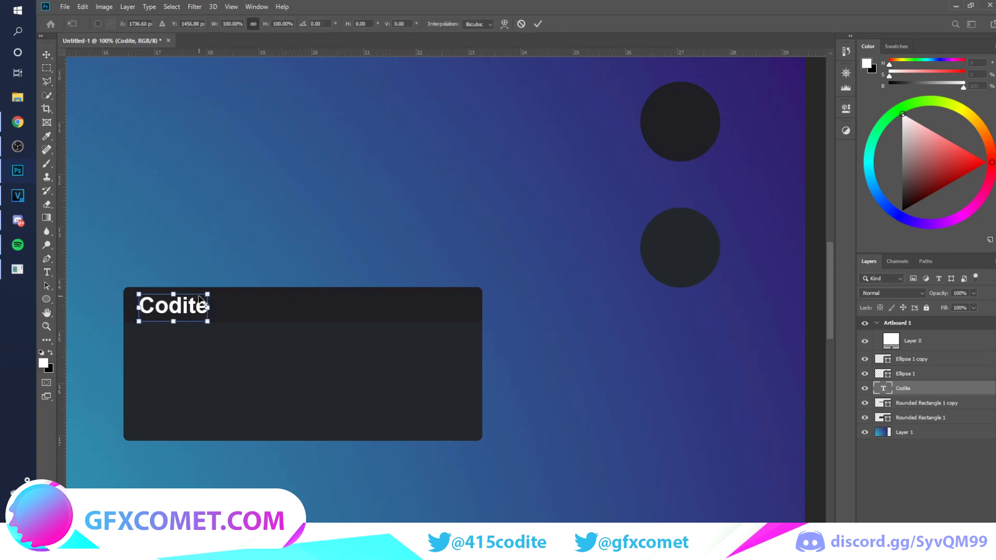
{"action": "left_click_drag", "start_coordinate": [208, 293], "coordinate": [197, 295]}
{"action": "key", "text": "Return"}
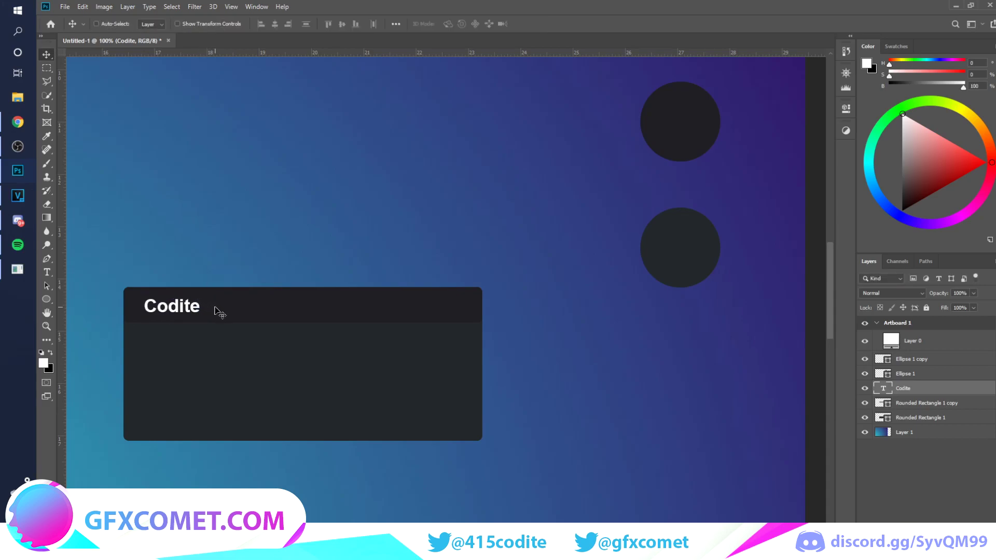
{"action": "right_click", "coordinate": [46, 299]}
{"action": "left_click", "coordinate": [103, 318]}
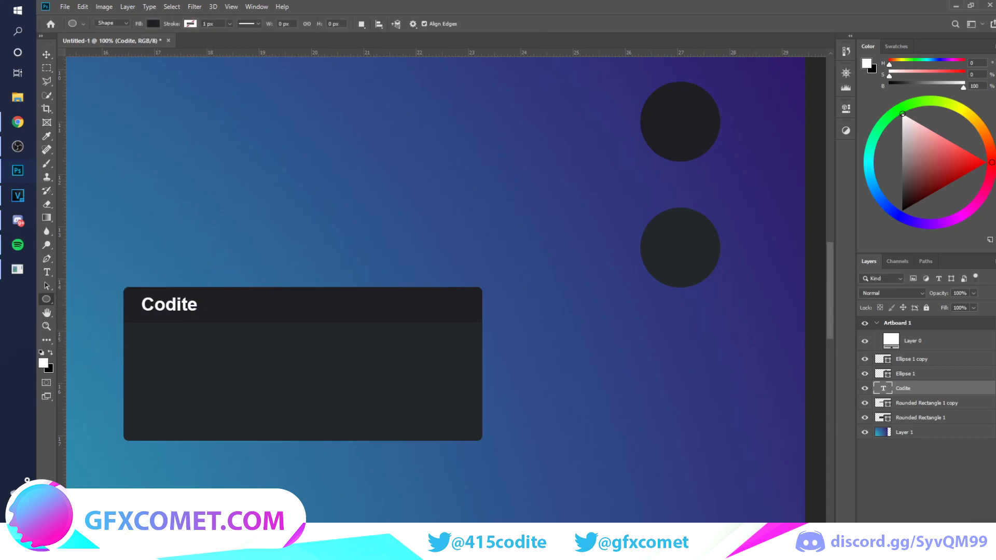
Step: Draw a dark 164 px circle, Ellipse 2, on a new layer at the panel body's left
{"action": "key", "text": "ctrl+shift+alt+n"}
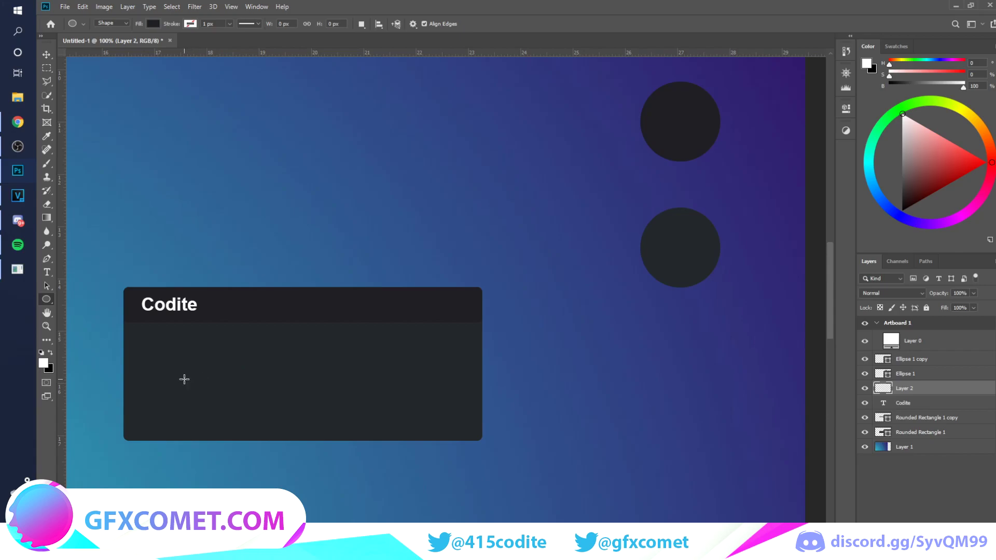
{"action": "left_click_drag", "start_coordinate": [184, 379], "coordinate": [259, 336]}
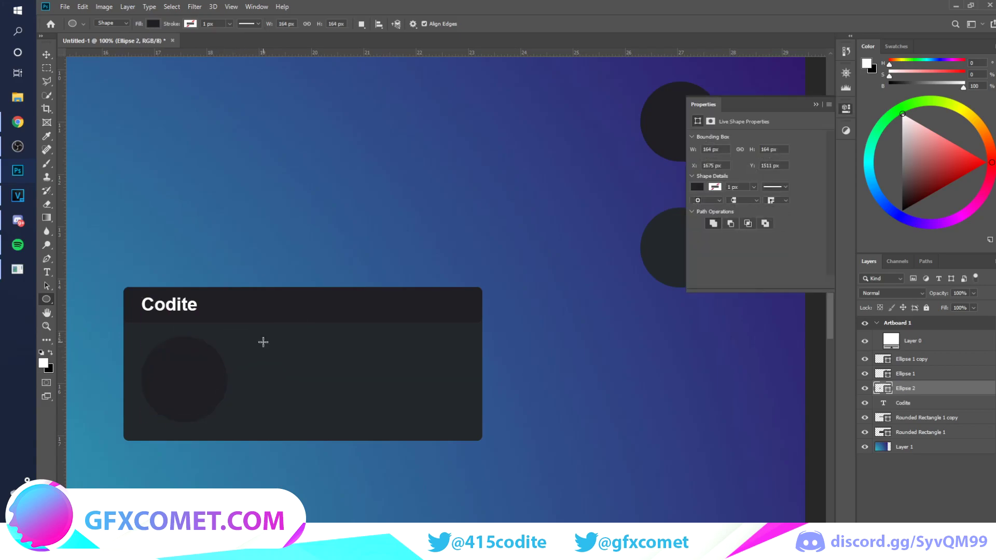
{"action": "key", "text": "v"}
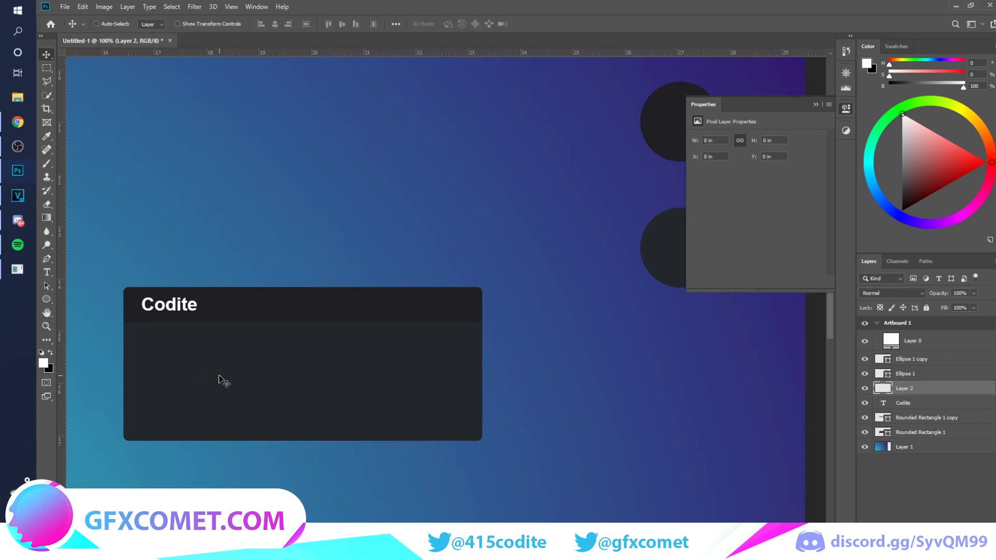
{"action": "left_click", "coordinate": [46, 299]}
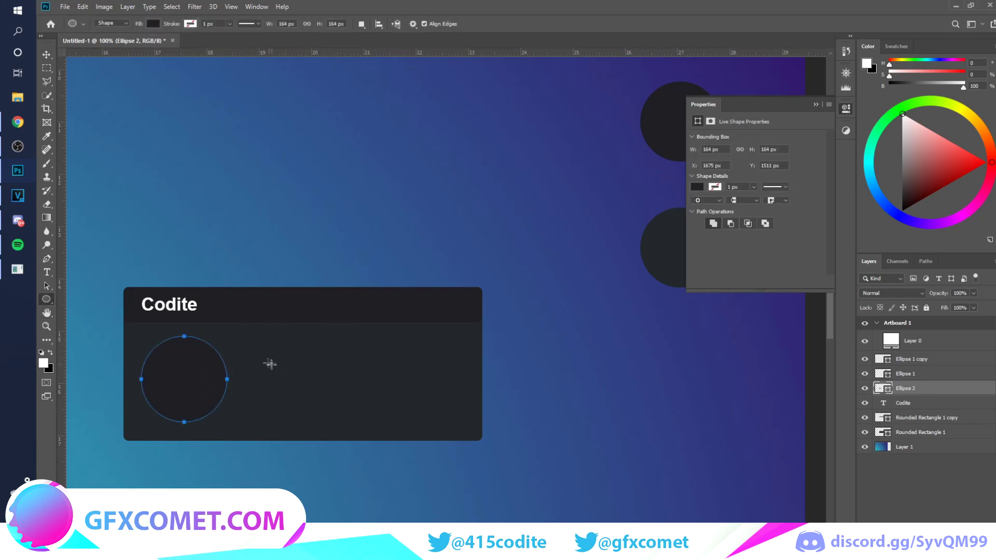
{"action": "left_click", "coordinate": [46, 55]}
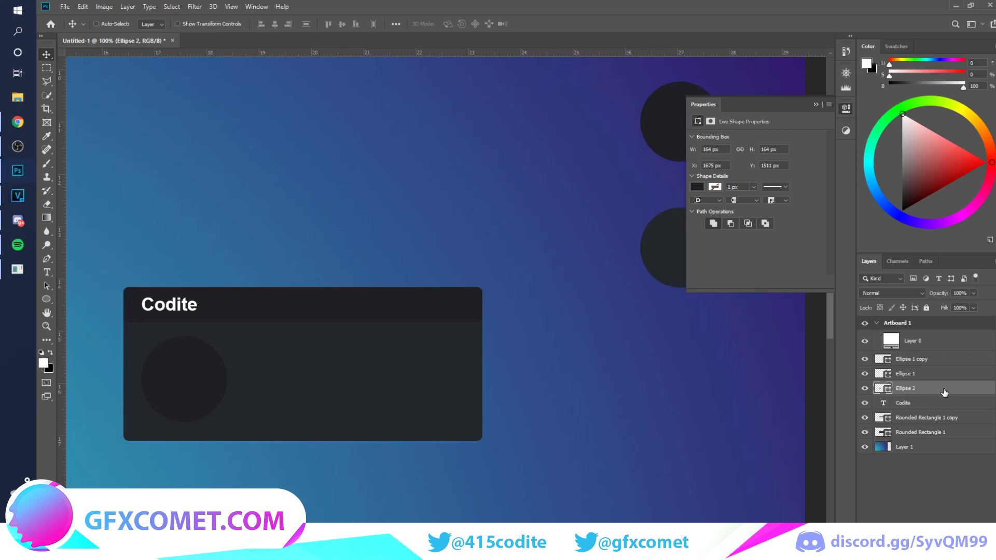
Step: Duplicate Ellipse 2, hide the copy, and open Ellipse 2's Layer Style
{"action": "key", "text": "ctrl+j"}
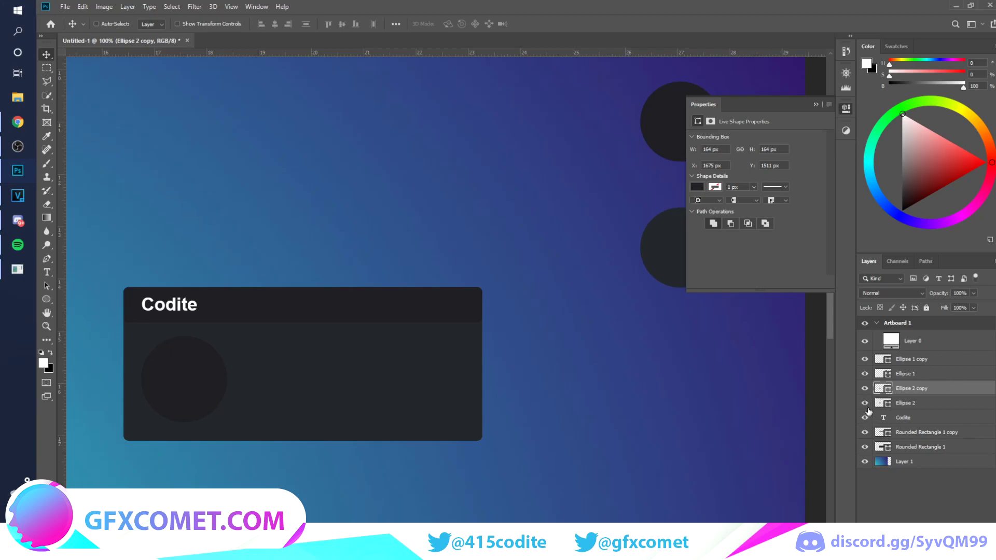
{"action": "left_click", "coordinate": [864, 390]}
{"action": "left_click", "coordinate": [901, 403]}
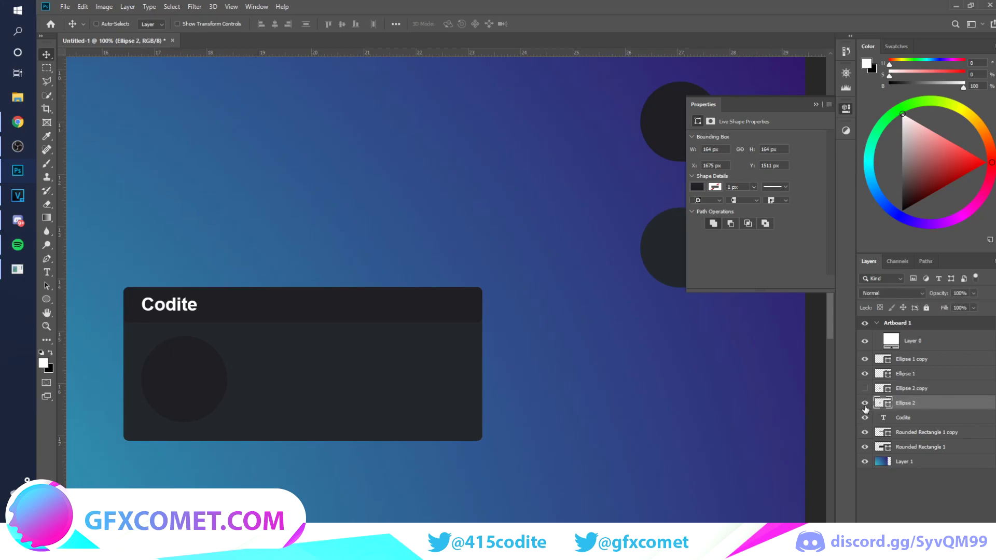
{"action": "double_click", "coordinate": [933, 404]}
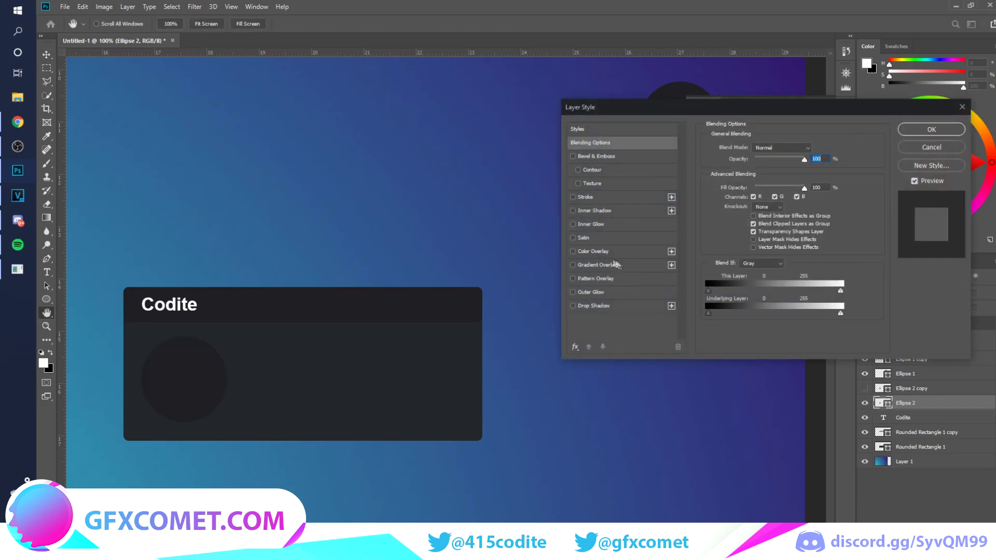
Step: Add a Gradient Overlay with a bright green left stop and a cyan right stop
{"action": "left_click", "coordinate": [595, 267]}
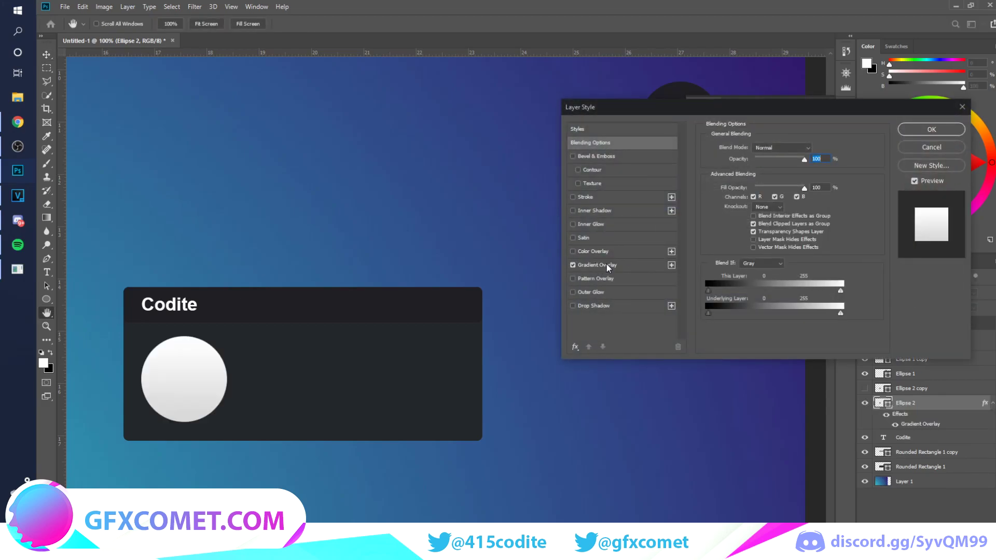
{"action": "left_click", "coordinate": [773, 171]}
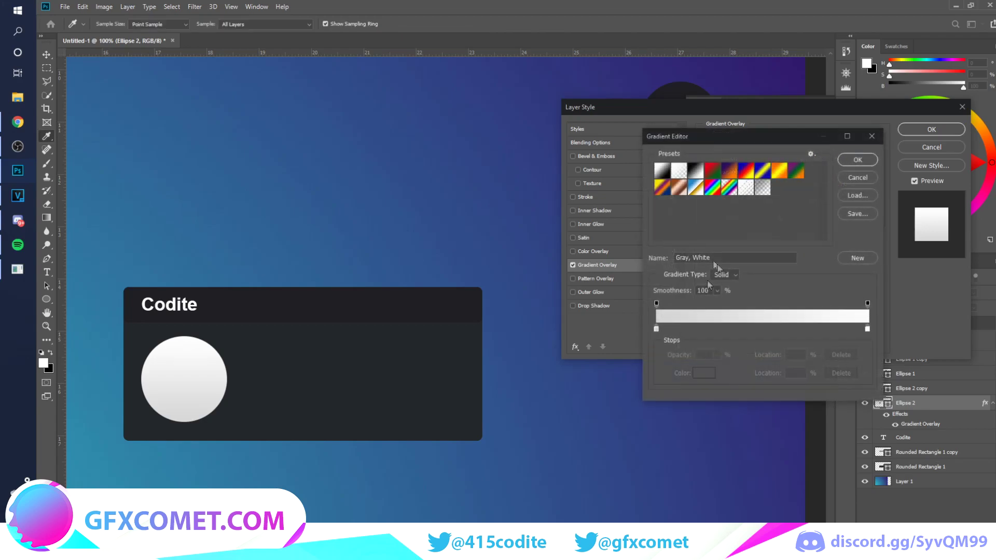
{"action": "double_click", "coordinate": [656, 330]}
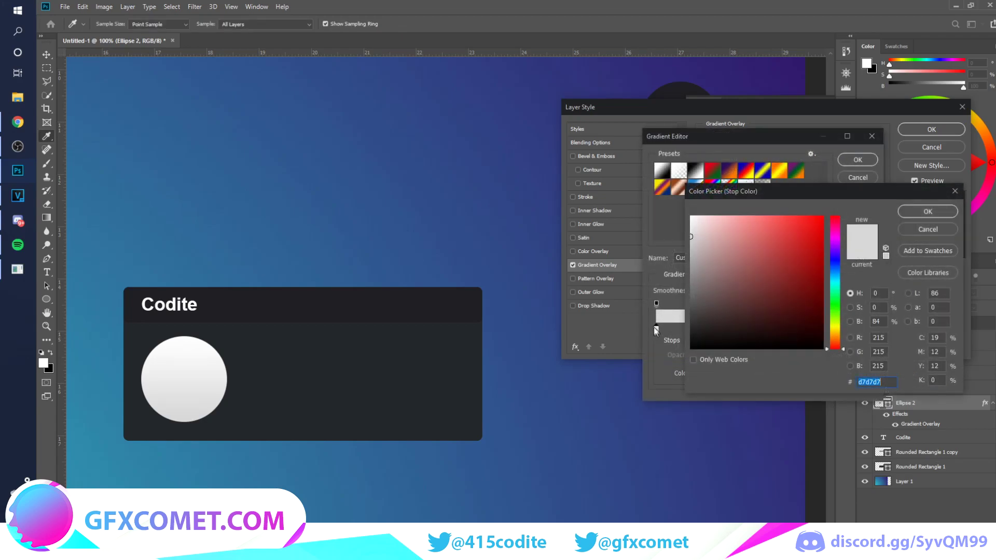
{"action": "left_click", "coordinate": [839, 303]}
{"action": "mouse_move", "coordinate": [778, 228]}
{"action": "left_mouse_down"}
{"action": "mouse_move", "coordinate": [780, 215]}
{"action": "mouse_move", "coordinate": [778, 230]}
{"action": "mouse_move", "coordinate": [786, 222]}
{"action": "left_mouse_up"}
{"action": "left_click", "coordinate": [927, 211]}
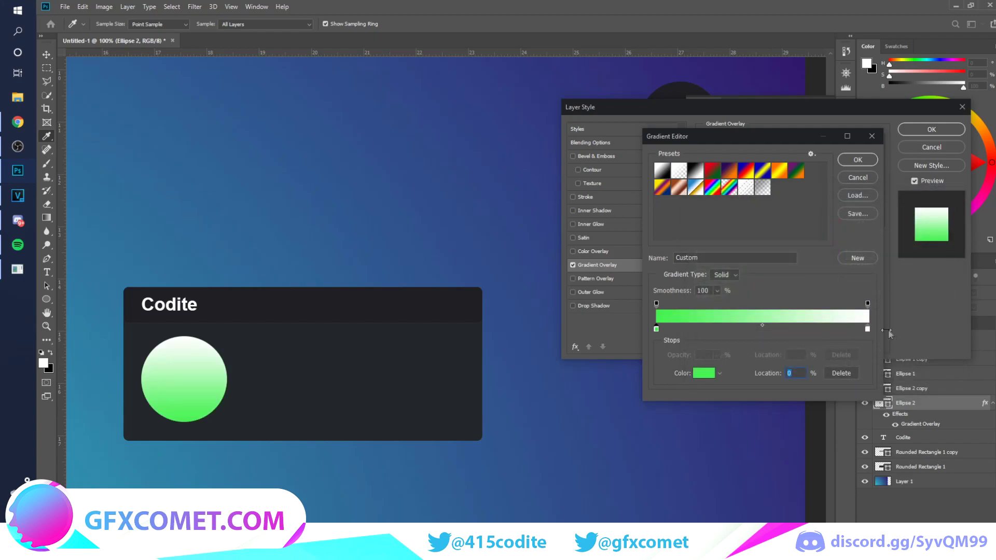
{"action": "double_click", "coordinate": [868, 329]}
{"action": "left_click", "coordinate": [837, 289]}
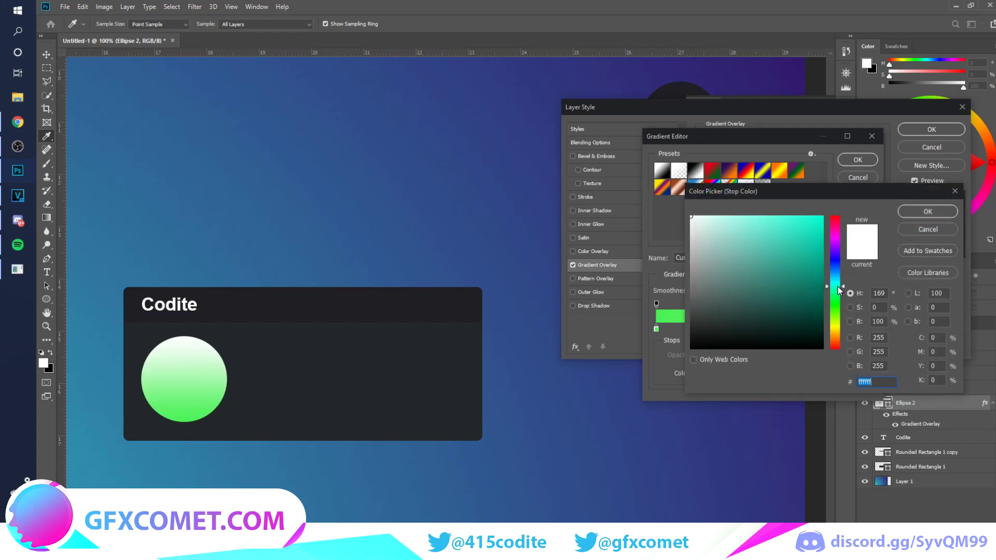
{"action": "mouse_move", "coordinate": [789, 271]}
{"action": "left_mouse_down"}
{"action": "mouse_move", "coordinate": [786, 200]}
{"action": "mouse_move", "coordinate": [784, 210]}
{"action": "left_mouse_up"}
{"action": "left_click", "coordinate": [836, 278]}
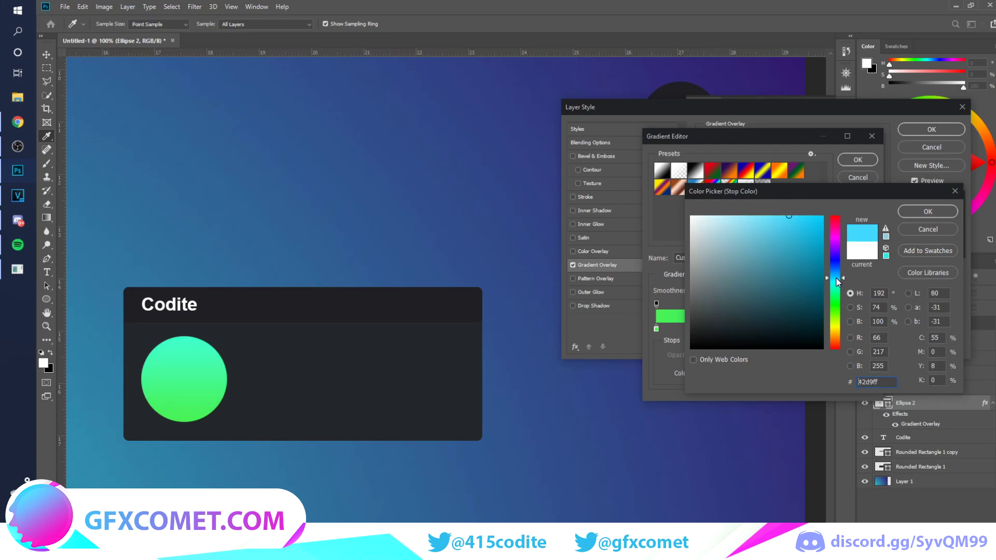
{"action": "left_click", "coordinate": [928, 211]}
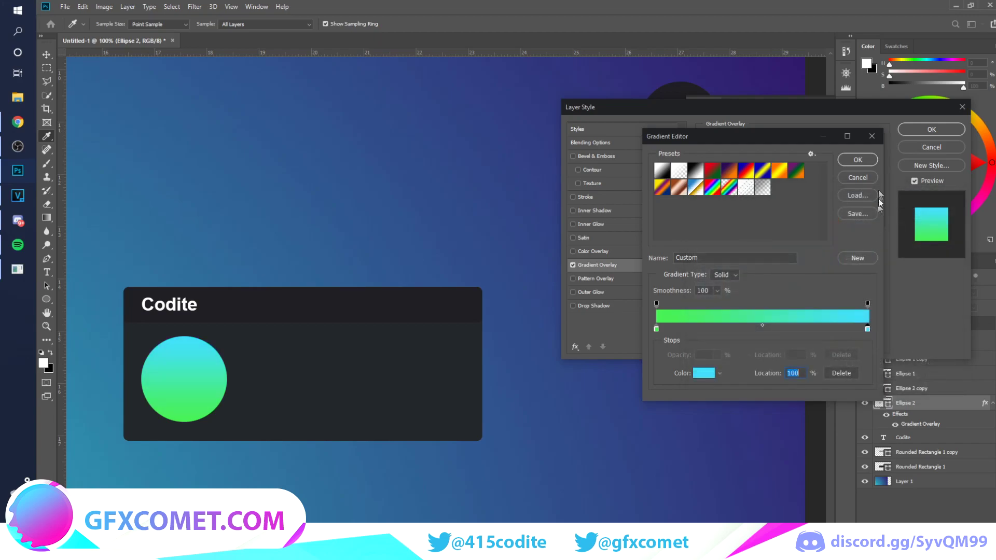
{"action": "left_click", "coordinate": [857, 160]}
Step: Angle the gradient to -132° so green sits on top, adjust its scale, and apply
{"action": "left_click_drag", "start_coordinate": [779, 221], "coordinate": [800, 222]}
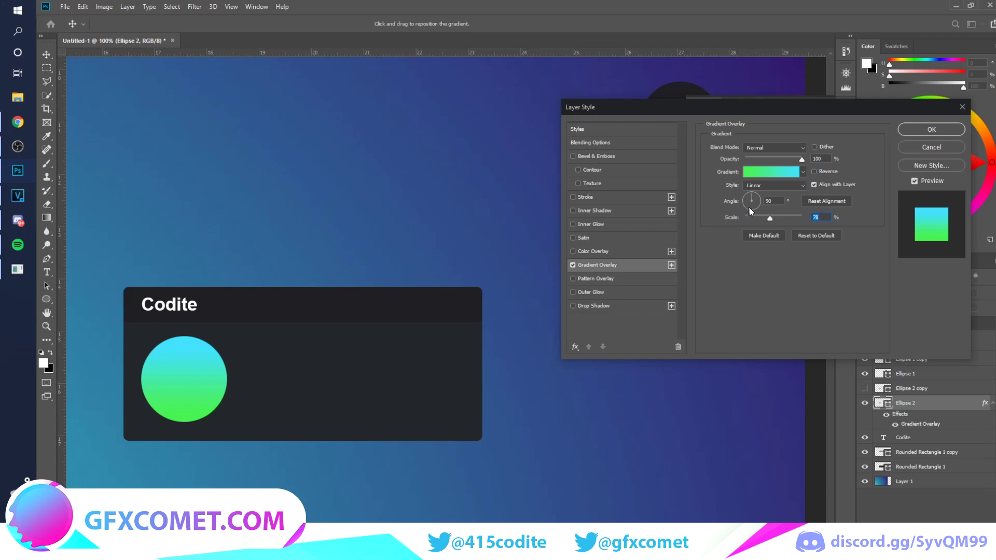
{"action": "left_click_drag", "start_coordinate": [747, 207], "coordinate": [748, 205]}
{"action": "left_click", "coordinate": [781, 218]}
{"action": "left_click", "coordinate": [941, 129]}
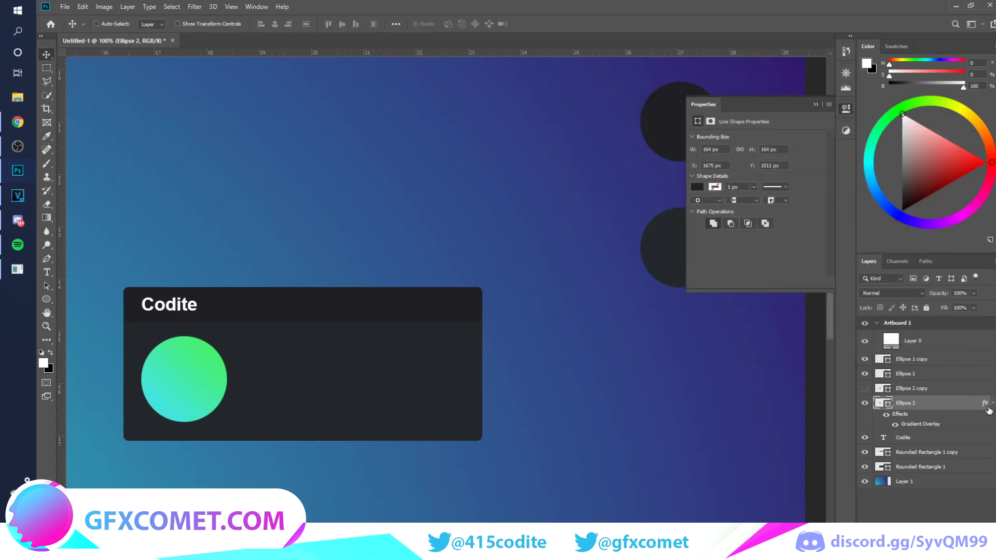
Step: Show Ellipse 2 copy and shrink it to 84.76% to form the ring
{"action": "left_click", "coordinate": [992, 405]}
{"action": "left_click", "coordinate": [865, 388]}
{"action": "left_click", "coordinate": [928, 389]}
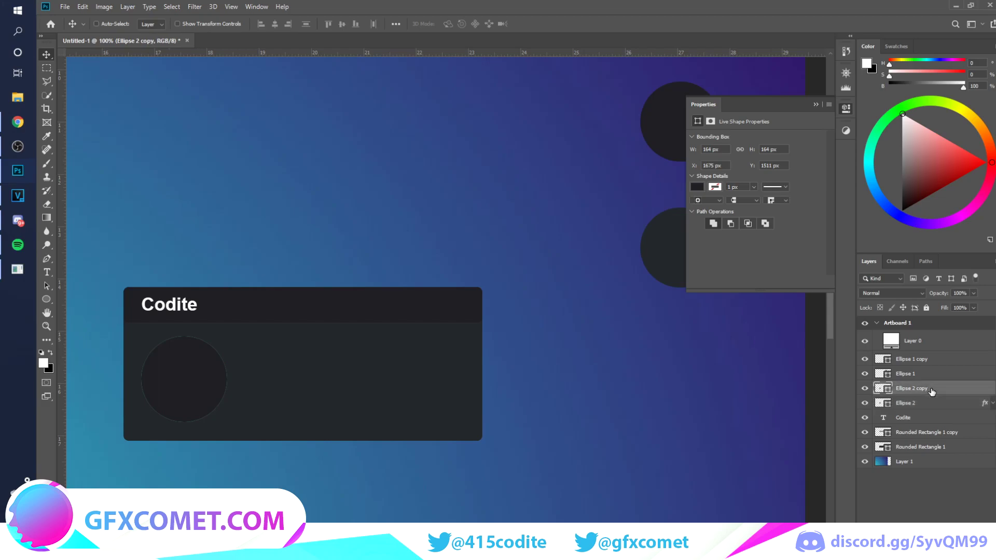
{"action": "key", "text": "ctrl+t"}
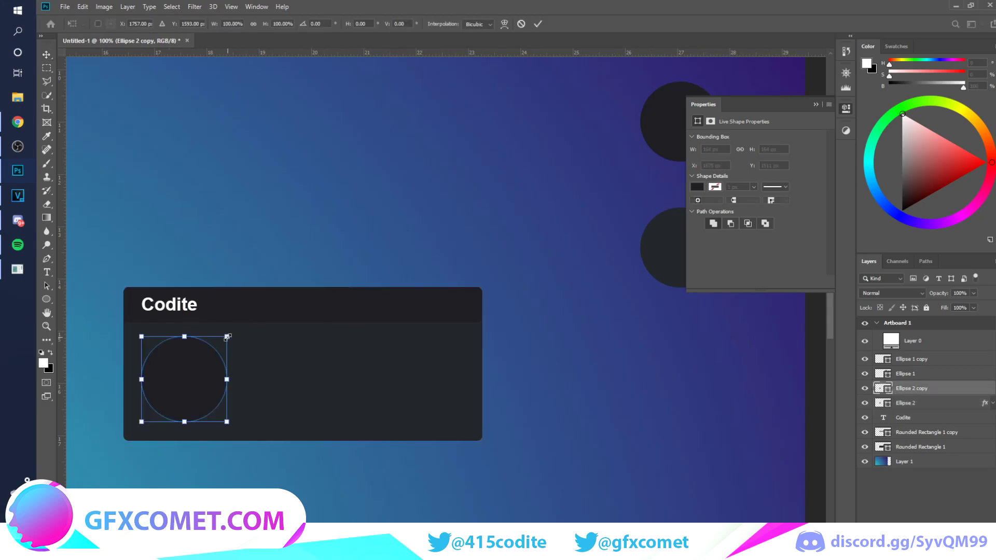
{"action": "left_click_drag", "start_coordinate": [227, 337], "coordinate": [220, 344]}
{"action": "key", "text": "Return"}
Step: Duplicate the gradient circle Ellipse 2 and reselect Ellipse 2
{"action": "left_click", "coordinate": [919, 403]}
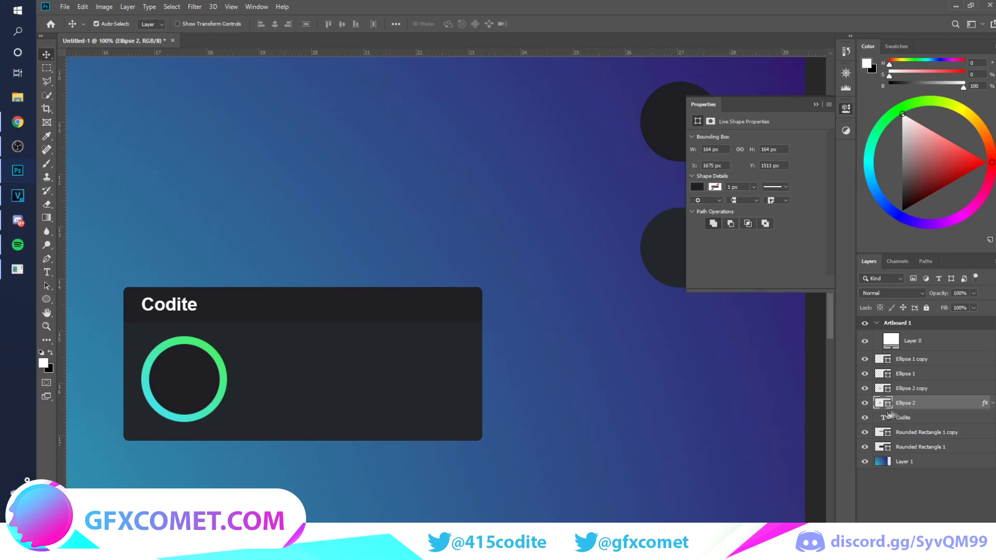
{"action": "key", "text": "ctrl+j"}
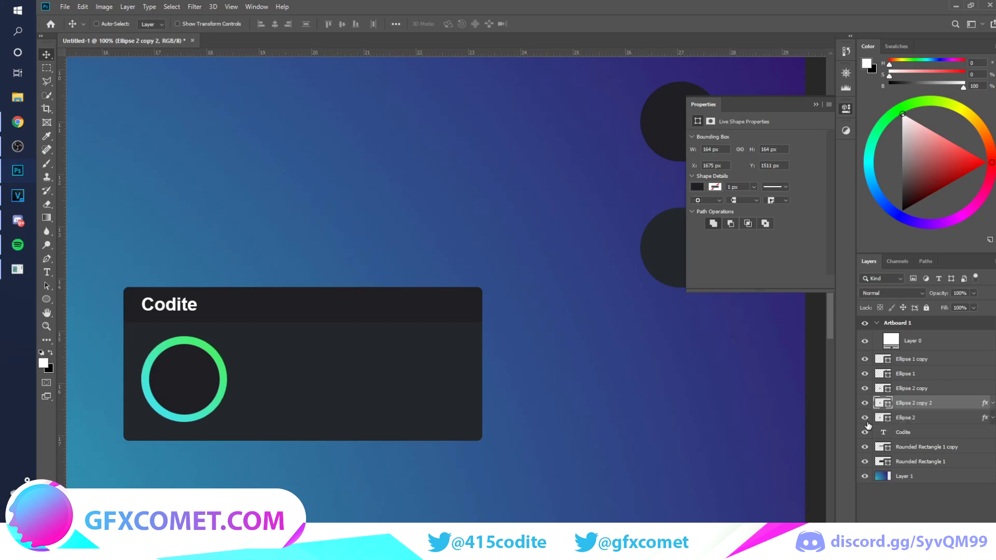
{"action": "left_click", "coordinate": [920, 421]}
Step: Rasterize the Ellipse 2 copy 2 gradient ring layer
{"action": "left_click", "coordinate": [915, 406]}
{"action": "right_click", "coordinate": [962, 406]}
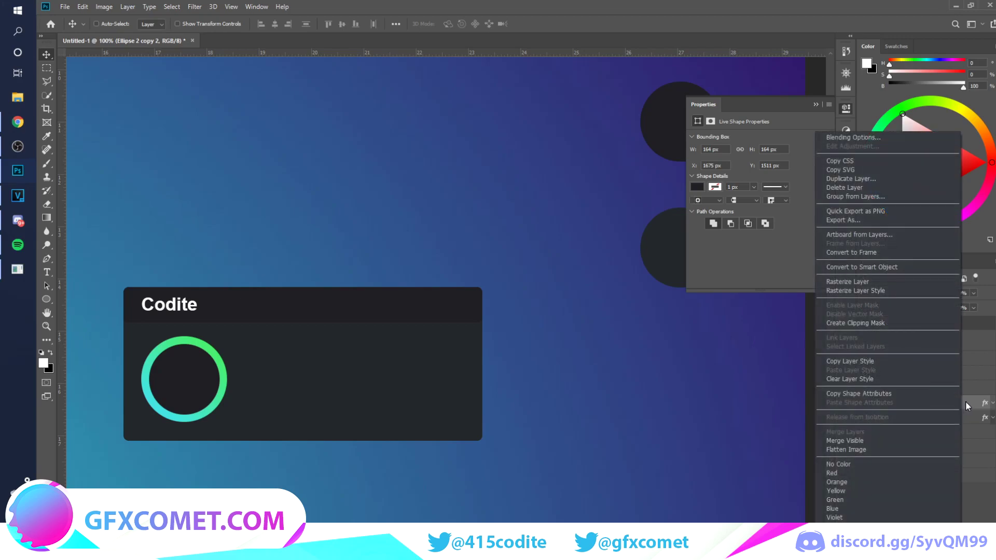
{"action": "left_click", "coordinate": [901, 282]}
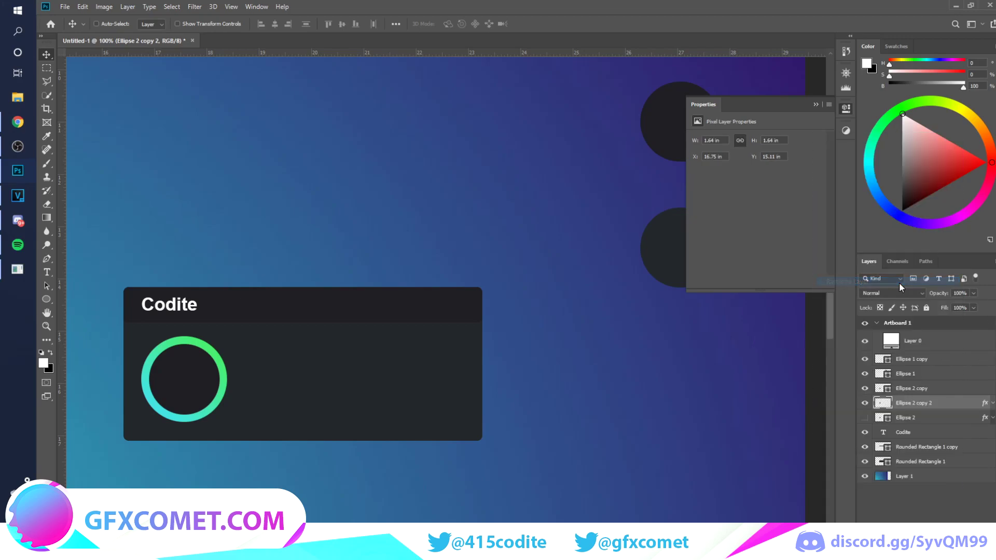
Step: Draw a triangle path over the ring's top-left, from its centre up to its top
{"action": "key", "text": "p"}
{"action": "left_click_drag", "start_coordinate": [59, 358], "coordinate": [183, 382]}
{"action": "left_click", "coordinate": [138, 350]}
{"action": "left_click", "coordinate": [184, 380]}
{"action": "left_click", "coordinate": [185, 321]}
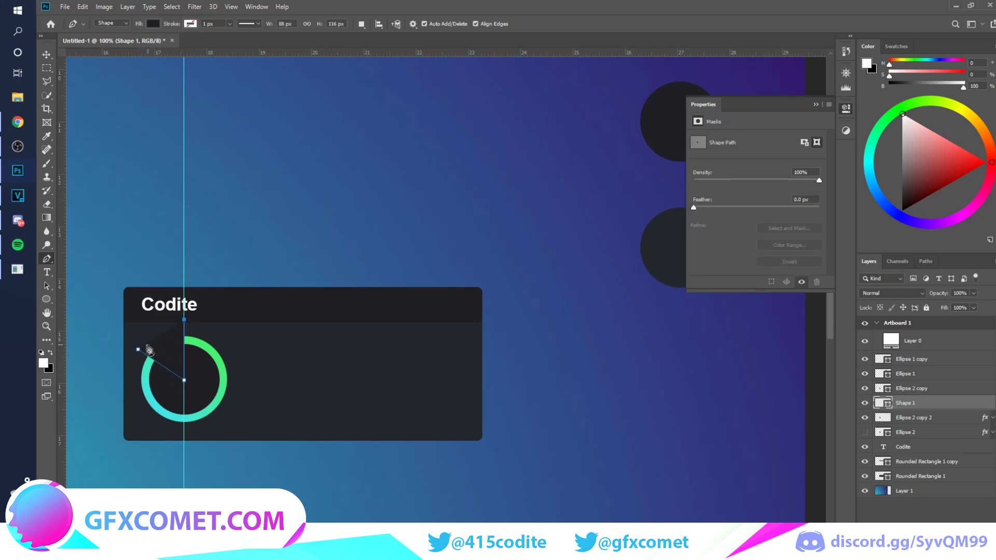
{"action": "left_click", "coordinate": [138, 350]}
Step: Load the triangle as a selection, delete that wedge from the ring, and deselect
{"action": "left_click", "coordinate": [47, 54]}
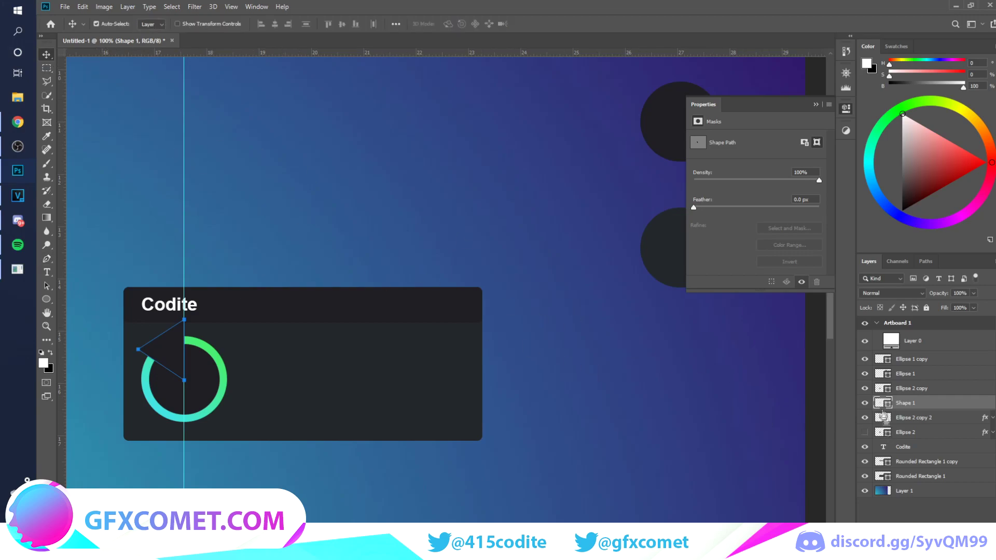
{"action": "left_click", "coordinate": [882, 404], "text": "ctrl"}
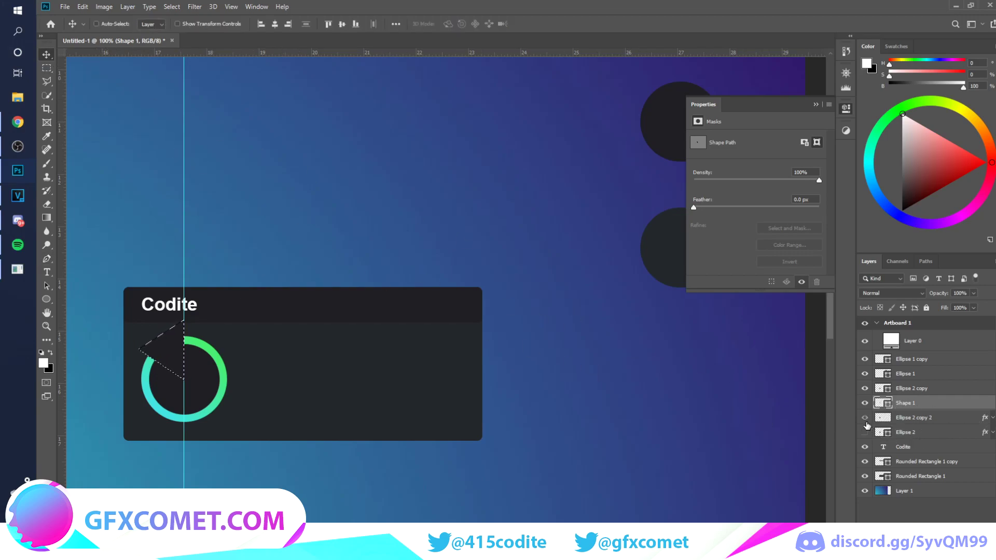
{"action": "left_click", "coordinate": [903, 421]}
{"action": "key", "text": "Delete"}
{"action": "key", "text": "ctrl+d"}
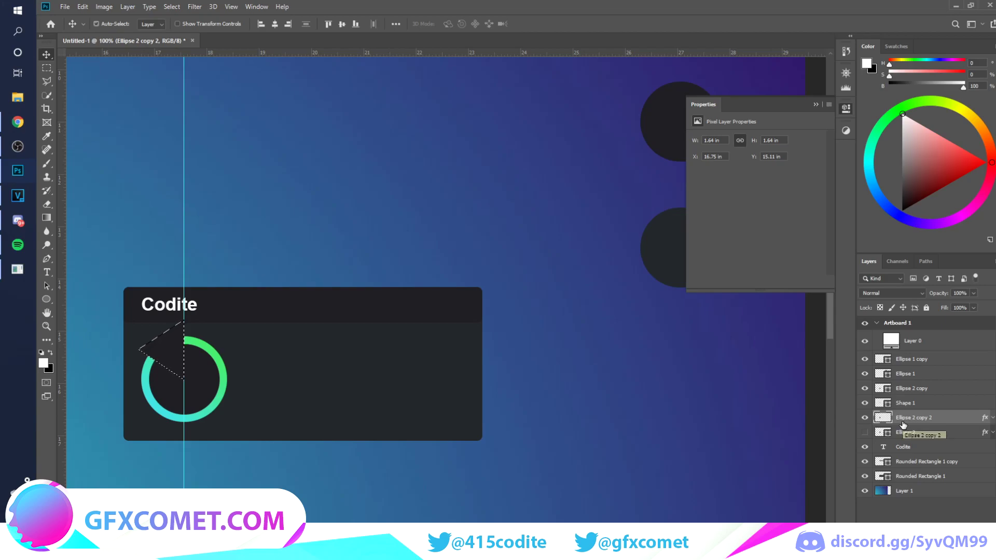
{"action": "key", "text": "ctrl+semicolon"}
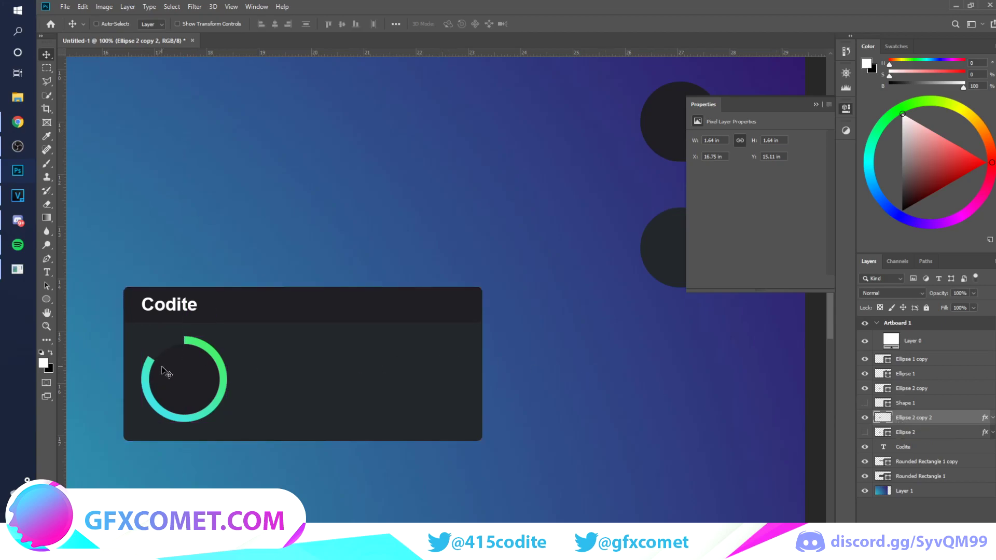
{"action": "scroll", "coordinate": [207, 394], "scroll_direction": "up", "scroll_amount": 1}
Step: Add the '75%' text at the centre of the ring
{"action": "left_click", "coordinate": [912, 359]}
{"action": "key", "text": "t"}
{"action": "left_click", "coordinate": [179, 405]}
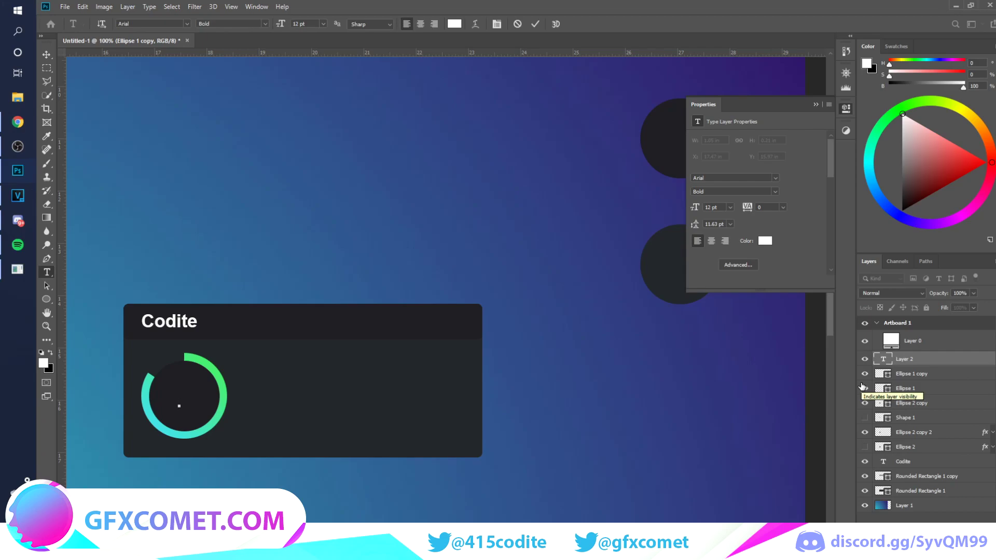
{"action": "type", "text": "75"}
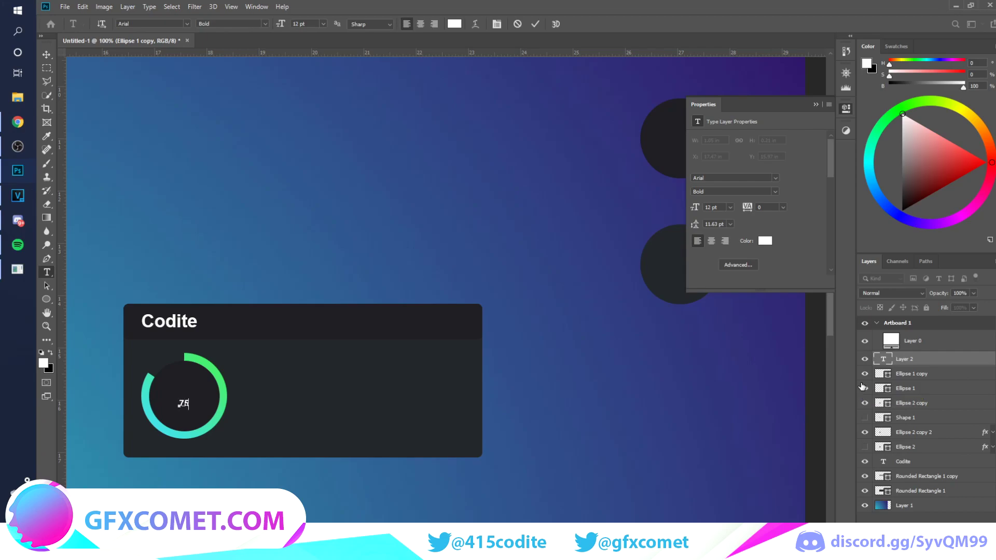
{"action": "left_click", "coordinate": [262, 370]}
Step: Add a 'Level 5' label right of the ring in Regular light grey
{"action": "left_click", "coordinate": [262, 370]}
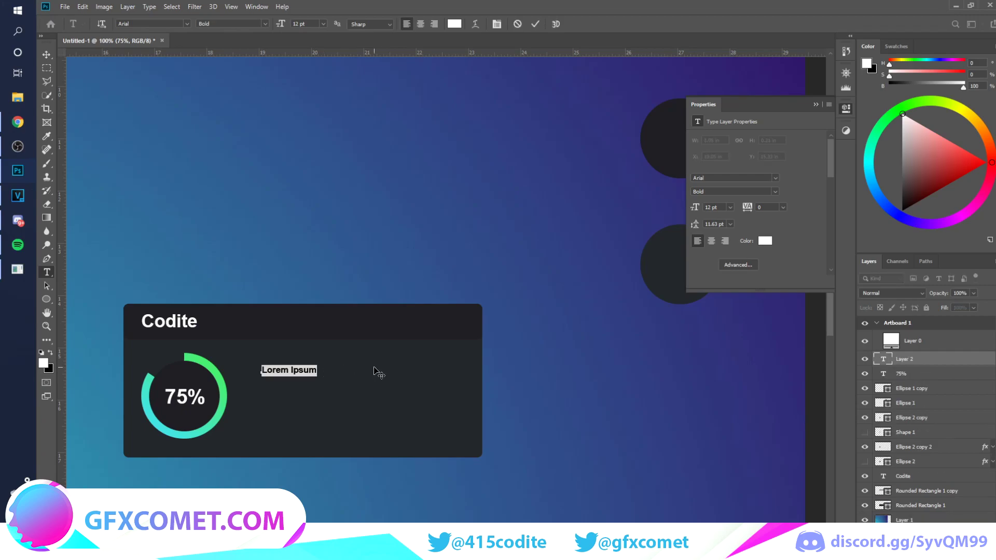
{"action": "key", "text": "BackSpace"}
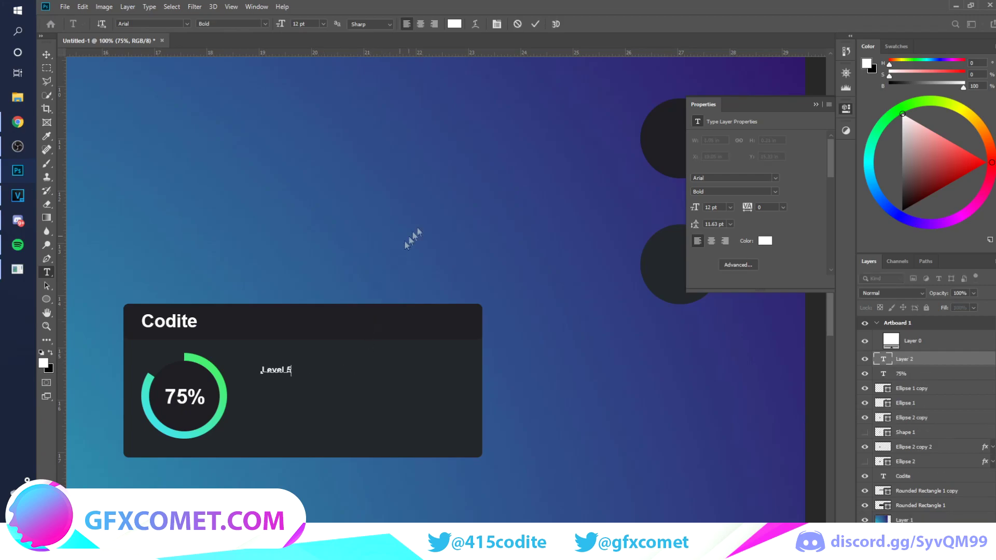
{"action": "type", "text": "Level 5"}
{"action": "key", "text": "ctrl+a"}
{"action": "left_click", "coordinate": [264, 24]}
{"action": "left_click", "coordinate": [223, 35]}
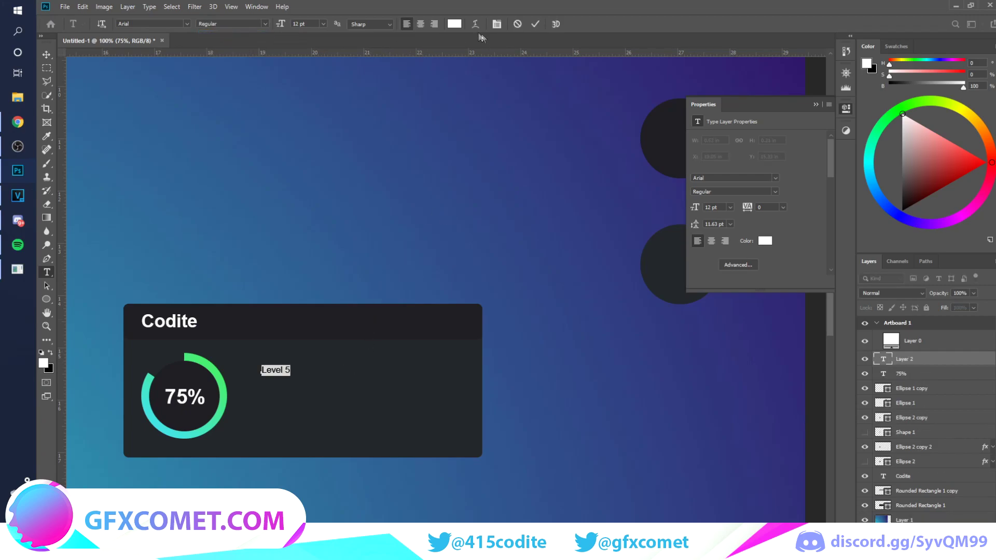
{"action": "left_click", "coordinate": [454, 24]}
{"action": "left_click", "coordinate": [691, 250]}
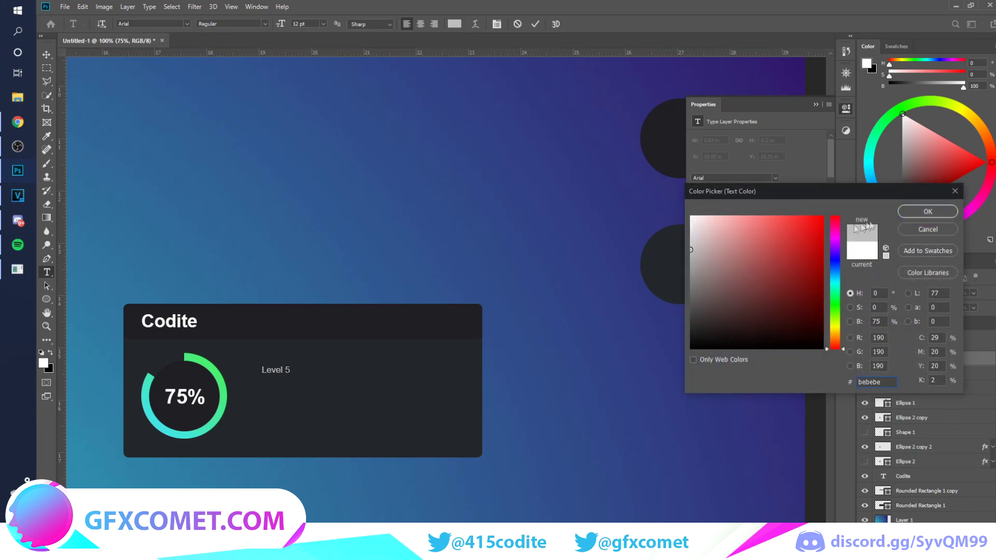
{"action": "left_click", "coordinate": [928, 212]}
{"action": "key", "text": "ctrl+Return"}
Step: Enlarge Level 5 to about 165% and add a '75/100' label below it
{"action": "key", "text": "ctrl+t"}
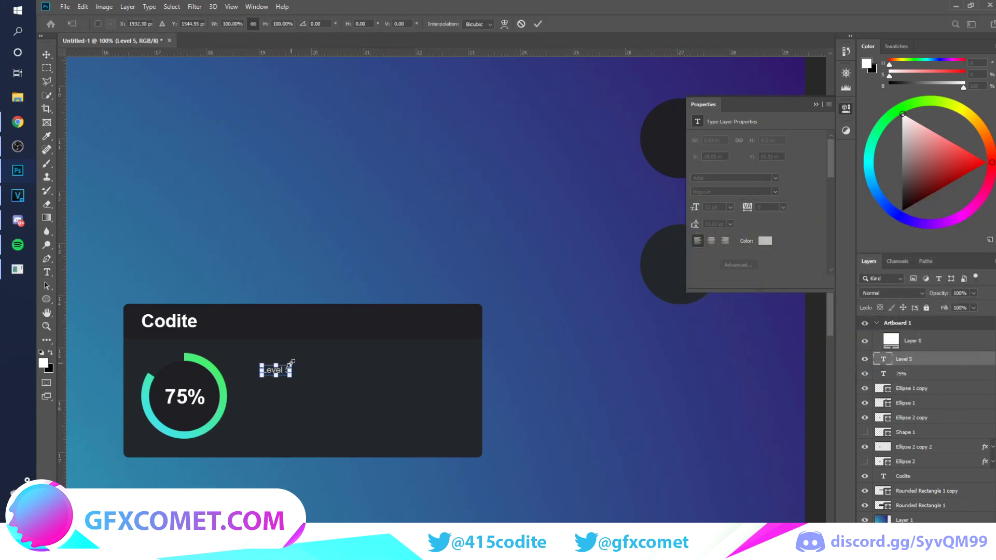
{"action": "mouse_move", "coordinate": [291, 361]}
{"action": "left_mouse_down"}
{"action": "mouse_move", "coordinate": [311, 358]}
{"action": "mouse_move", "coordinate": [297, 368]}
{"action": "left_mouse_up"}
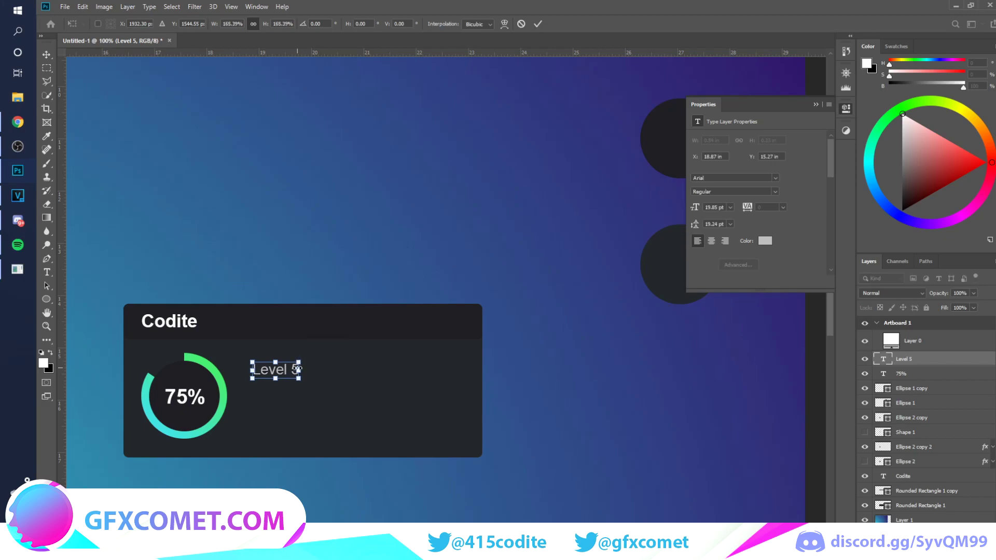
{"action": "key", "text": "Return"}
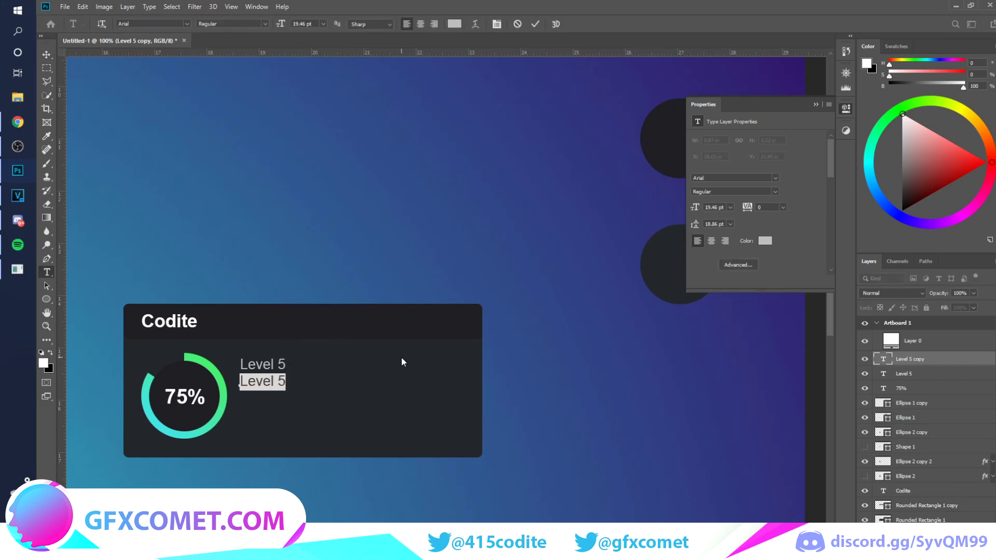
{"action": "type", "text": "75/"}
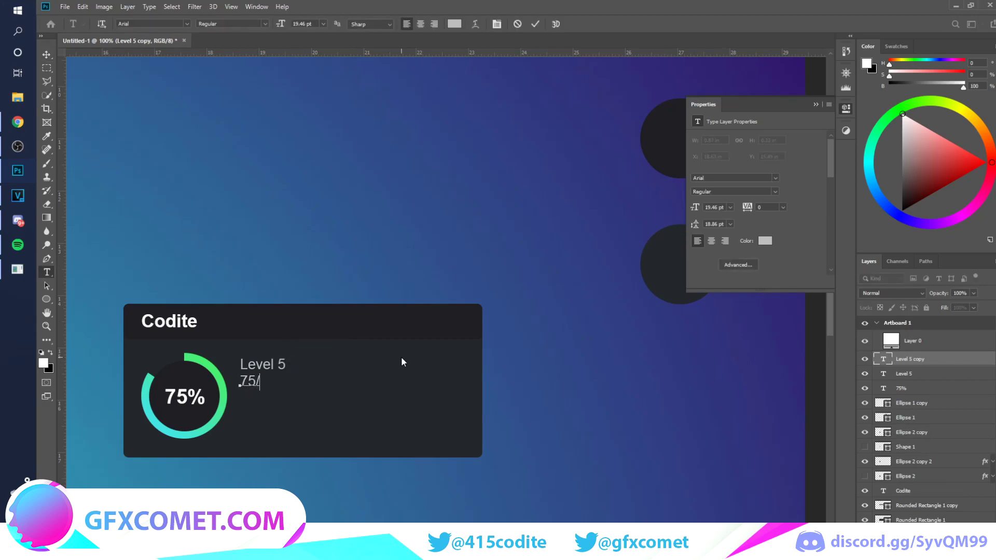
{"action": "type", "text": "100"}
{"action": "left_click", "coordinate": [943, 363]}
{"action": "left_click", "coordinate": [263, 381]}
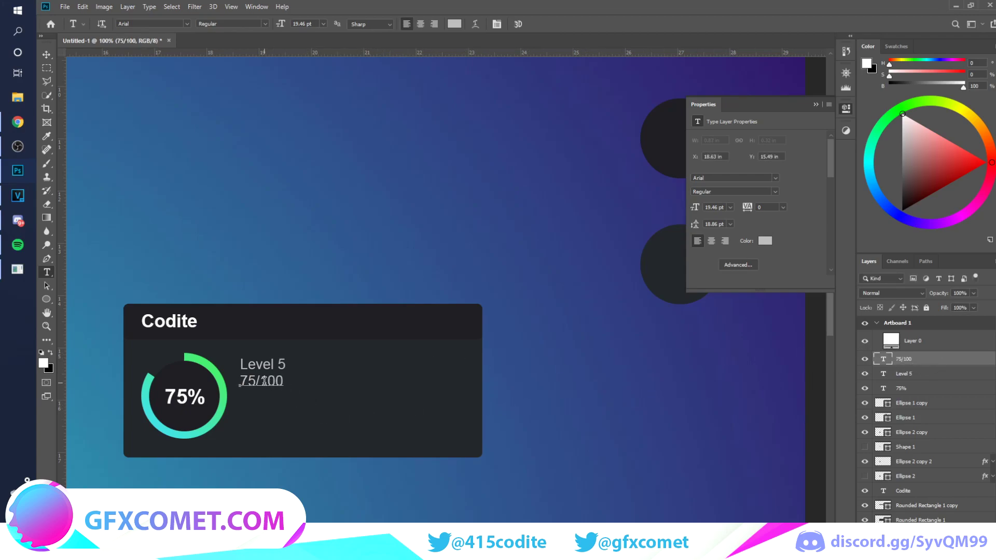
{"action": "double_click", "coordinate": [883, 373]}
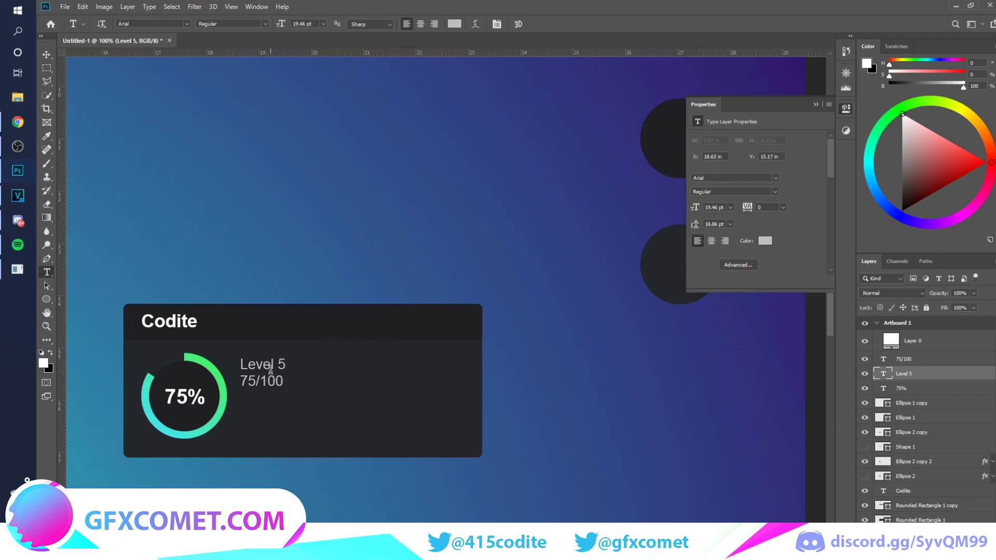
Step: Change the Level 5 text colour to white
{"action": "left_click", "coordinate": [454, 24]}
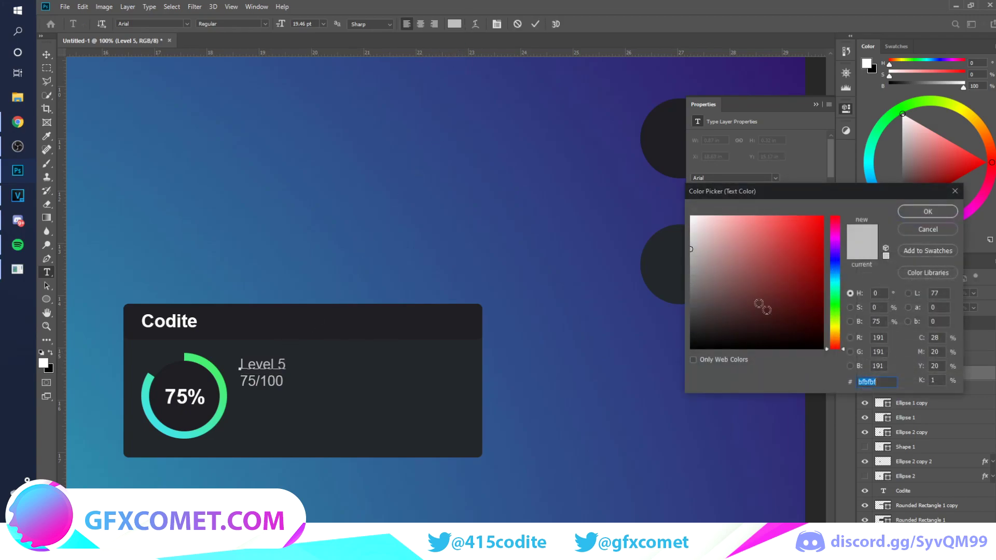
{"action": "left_click_drag", "start_coordinate": [690, 248], "coordinate": [674, 229]}
{"action": "left_click", "coordinate": [927, 211]}
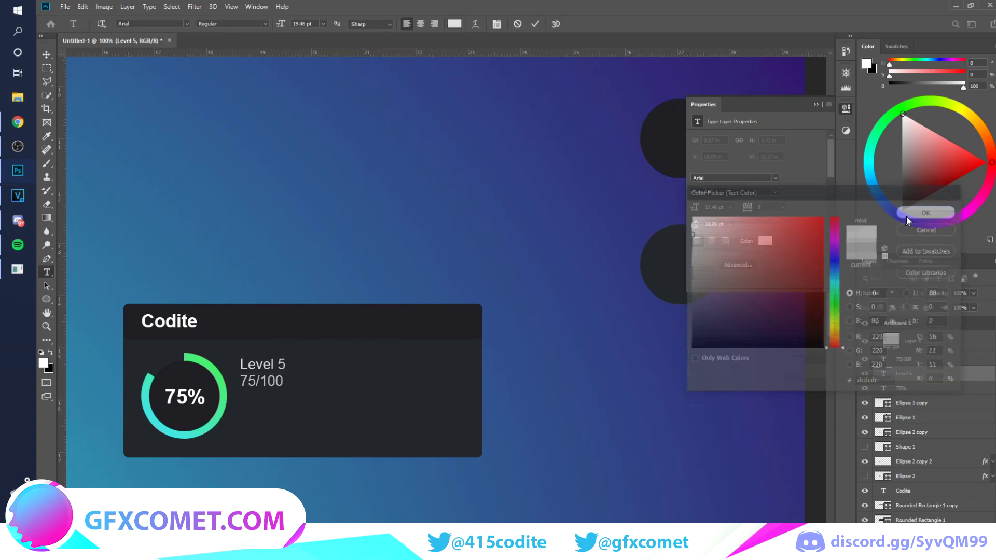
Step: Make 75/100 darker grey #afafaf, shrink it slightly, and nudge it up-left
{"action": "double_click", "coordinate": [883, 359]}
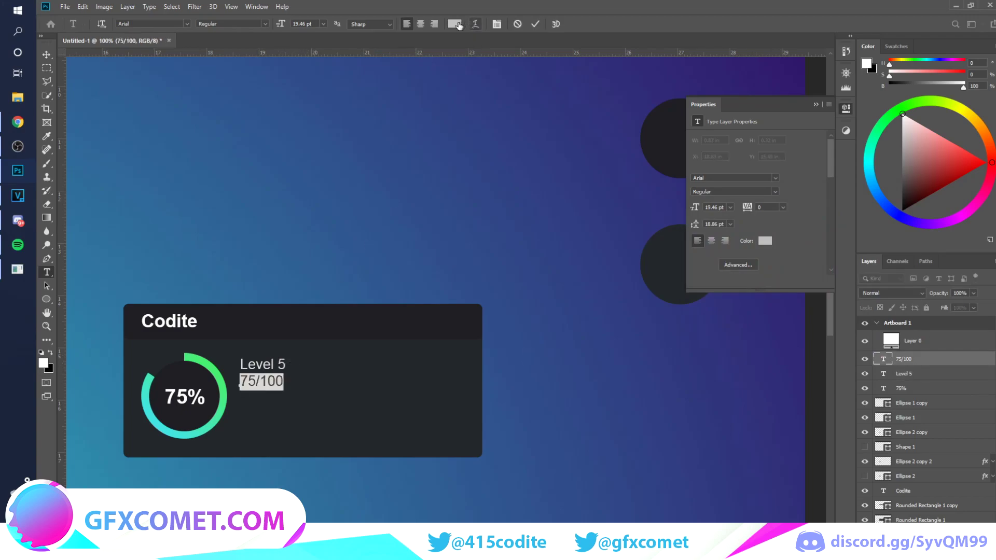
{"action": "left_click", "coordinate": [454, 24]}
{"action": "left_click_drag", "start_coordinate": [695, 253], "coordinate": [703, 260]}
{"action": "left_click", "coordinate": [927, 212]}
{"action": "left_click", "coordinate": [46, 54]}
{"action": "key", "text": "ctrl+t"}
{"action": "left_click_drag", "start_coordinate": [283, 373], "coordinate": [278, 380]}
{"action": "key", "text": "Return"}
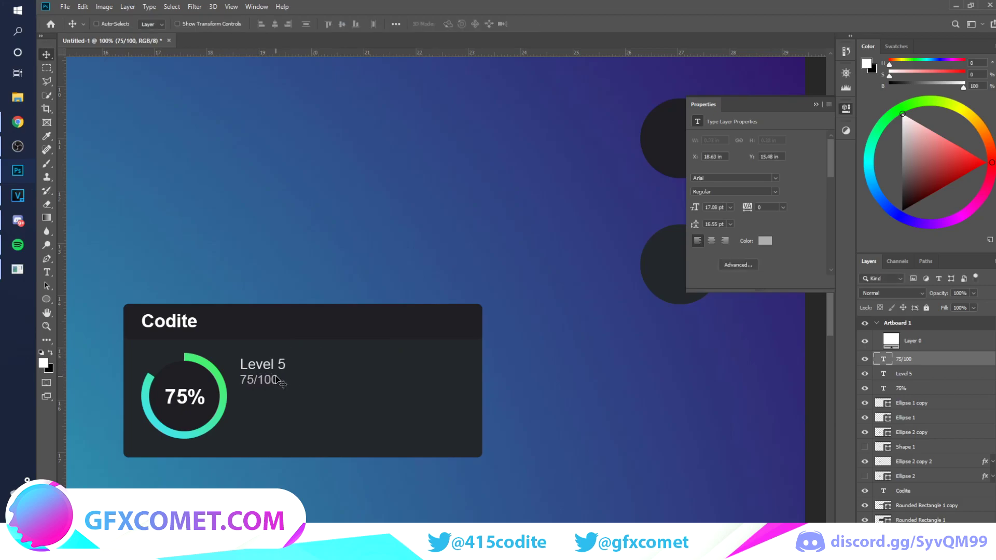
{"action": "key", "text": "ctrl+plus"}
Step: Draw a thin 455×25 px dark rounded bar beneath the labels and duplicate it
{"action": "left_click", "coordinate": [46, 299]}
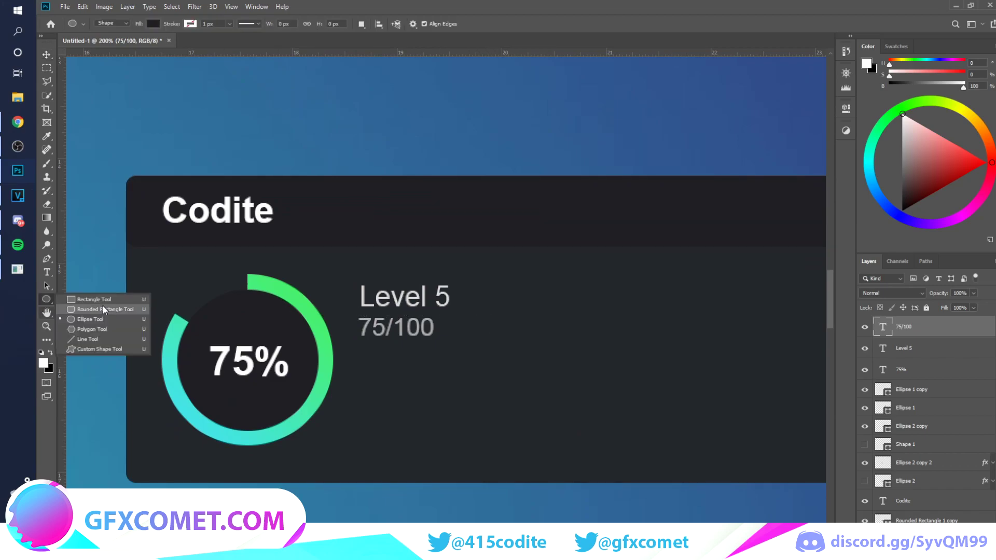
{"action": "left_click", "coordinate": [105, 307]}
{"action": "key", "text": "ctrl+shift+alt+n"}
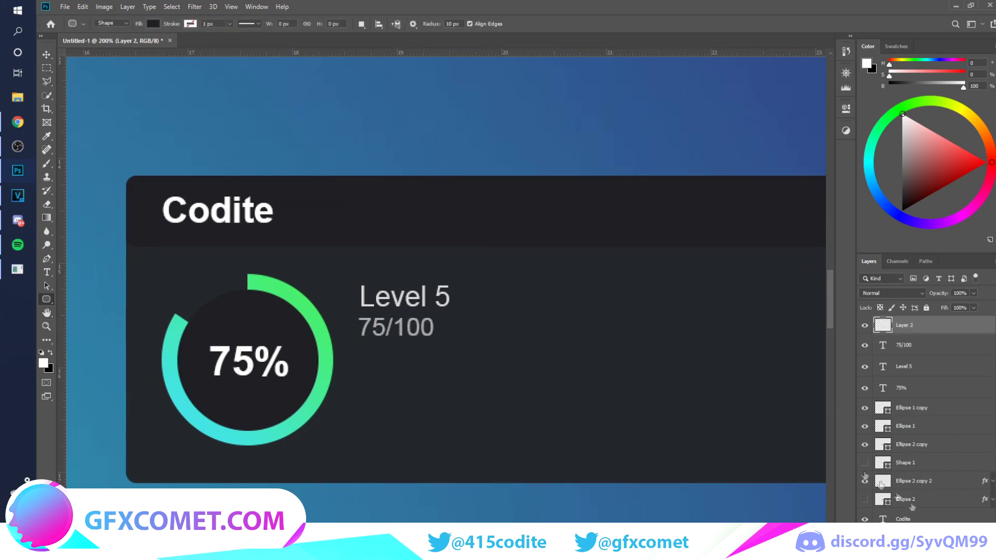
{"action": "key", "text": "ctrl+minus"}
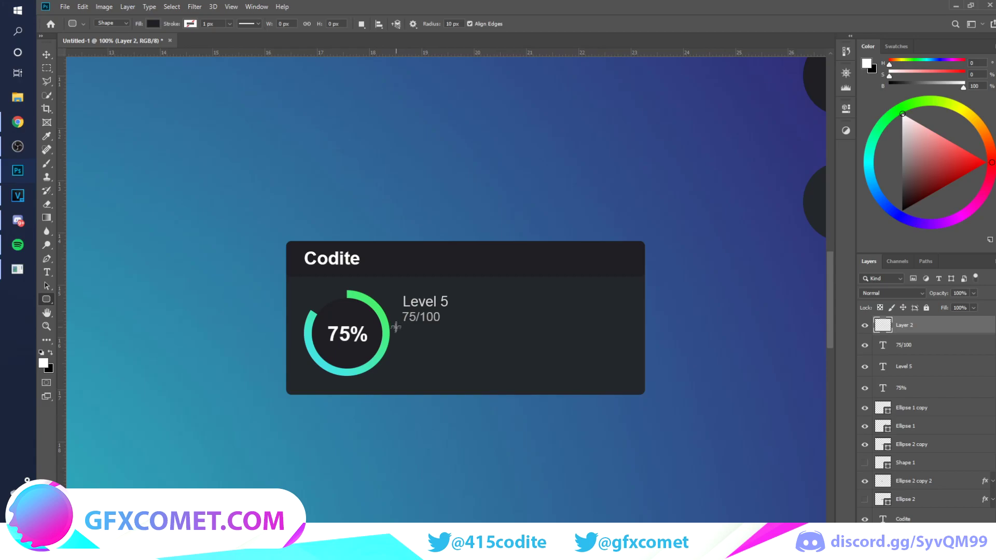
{"action": "left_click_drag", "start_coordinate": [399, 333], "coordinate": [634, 345]}
{"action": "key", "text": "v"}
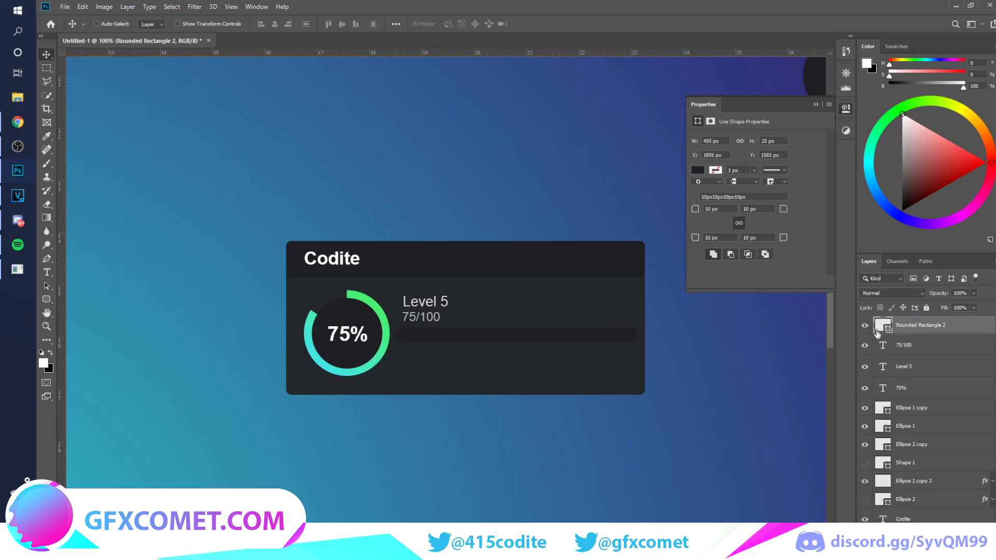
{"action": "key", "text": "ctrl+j"}
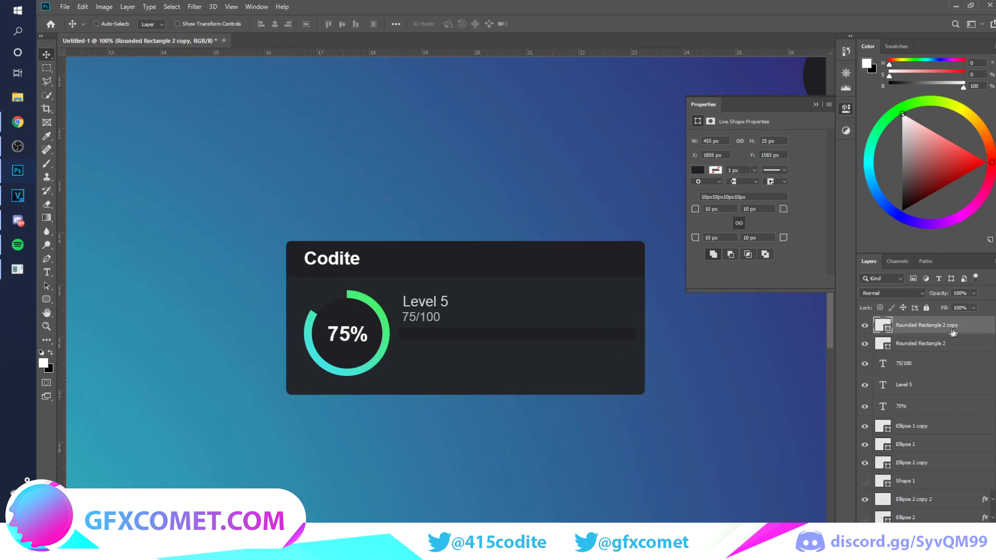
{"action": "double_click", "coordinate": [915, 331]}
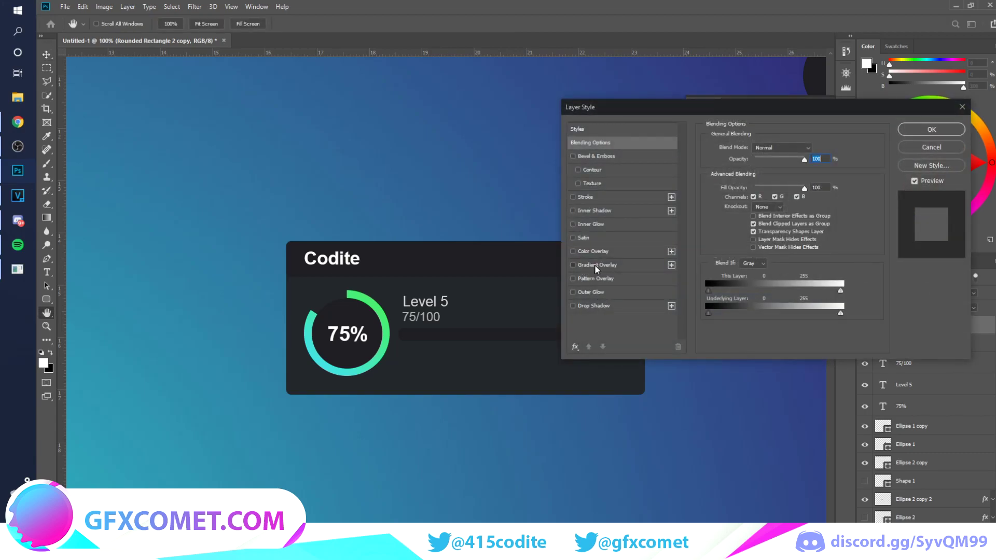
Step: Give the bar copy a red Gradient Overlay with scale 150% and angle 15°
{"action": "left_click", "coordinate": [596, 265]}
{"action": "left_click_drag", "start_coordinate": [786, 218], "coordinate": [825, 210]}
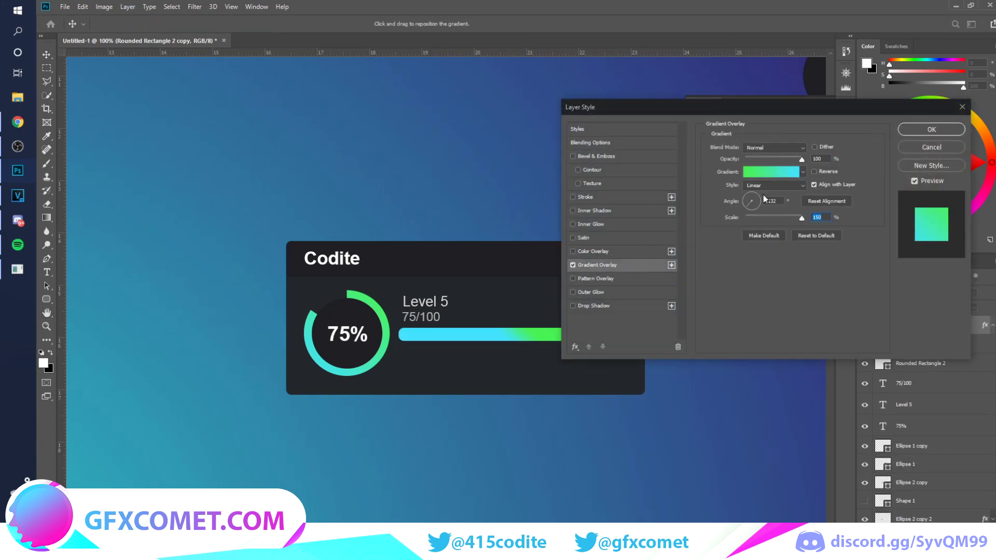
{"action": "left_click_drag", "start_coordinate": [742, 199], "coordinate": [762, 203]}
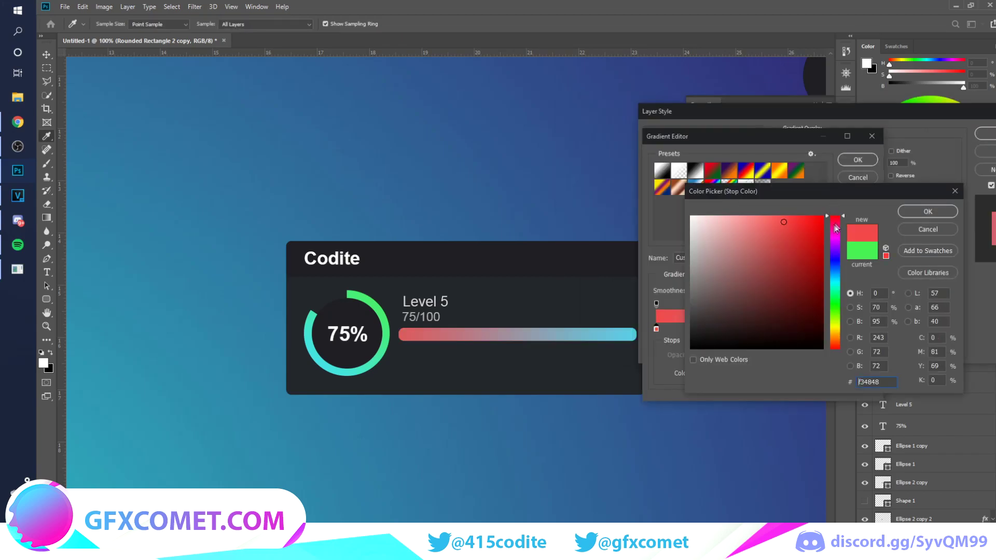
{"action": "left_click", "coordinate": [789, 233]}
{"action": "left_click", "coordinate": [911, 212]}
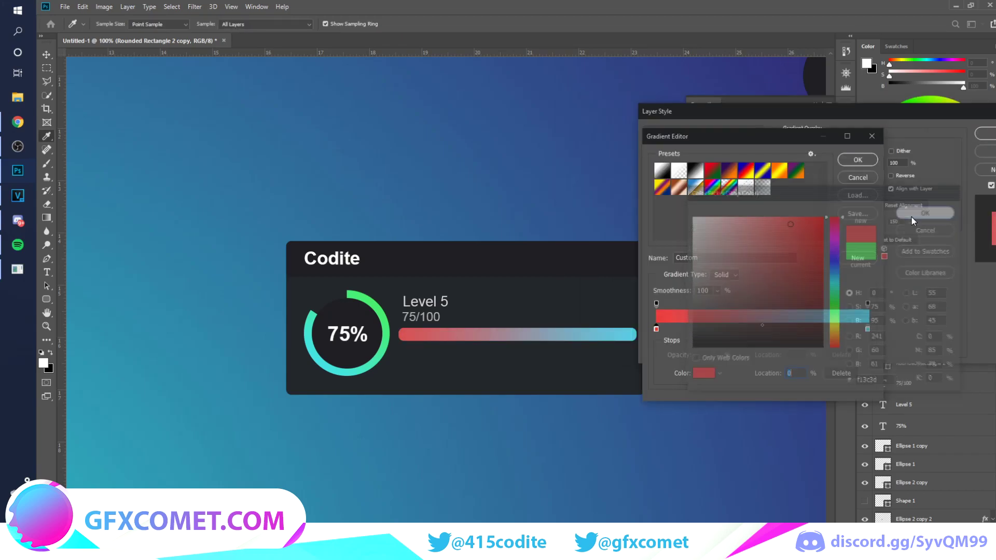
{"action": "double_click", "coordinate": [867, 329]}
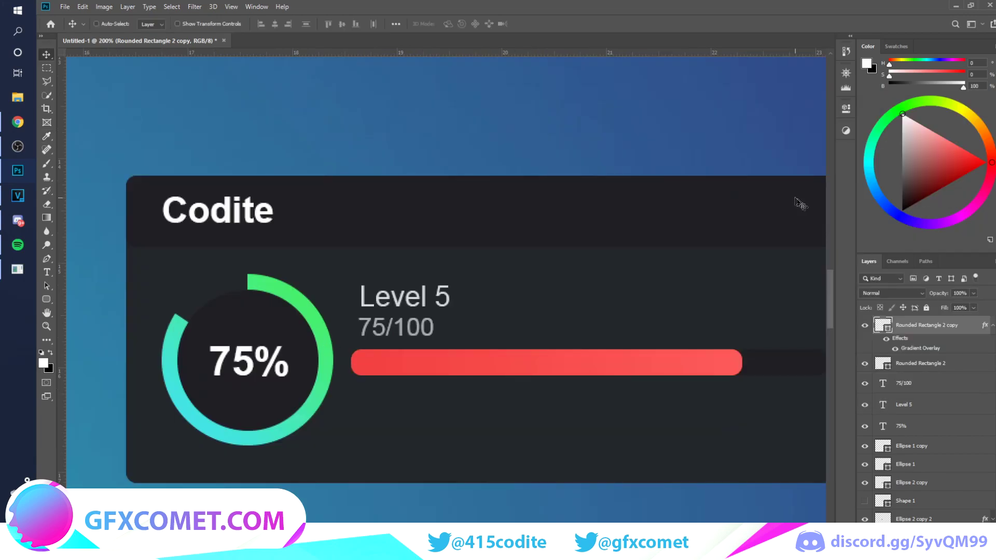
{"action": "left_click", "coordinate": [992, 325]}
Step: Make the red bar and its dark track thinner together
{"action": "left_click", "coordinate": [917, 344], "text": "shift"}
{"action": "key", "text": "ctrl+t"}
{"action": "left_click_drag", "start_coordinate": [566, 376], "coordinate": [669, 368]}
{"action": "key", "text": "Return"}
{"action": "left_click", "coordinate": [887, 327]}
Step: Widen the lower bar to span the full track length
{"action": "left_click", "coordinate": [864, 326]}
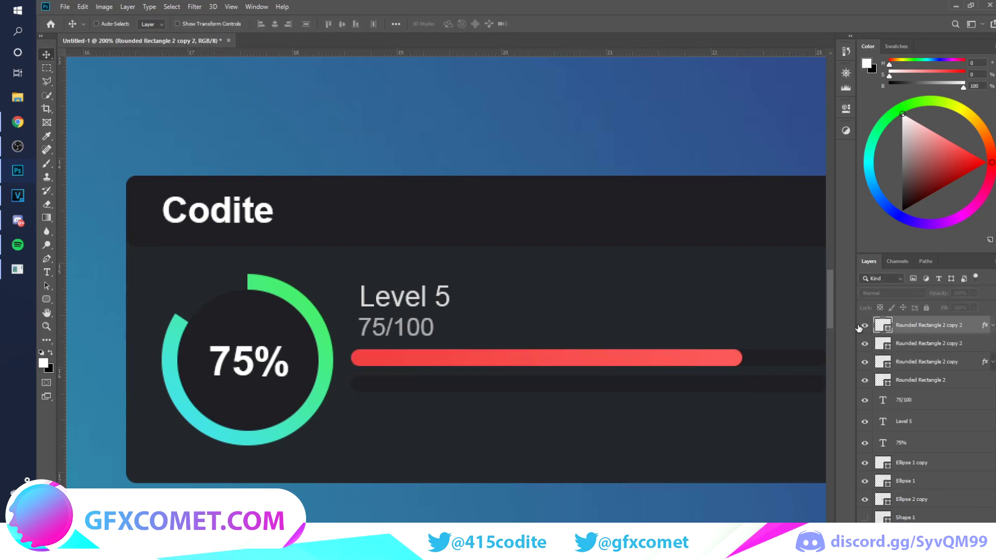
{"action": "left_click", "coordinate": [864, 325]}
{"action": "key", "text": "ctrl+minus"}
{"action": "key", "text": "ctrl+t"}
{"action": "left_click_drag", "start_coordinate": [595, 344], "coordinate": [641, 344]}
{"action": "key", "text": "Return"}
Step: Rasterize the lower bar's layer style and shift its Hue by -75 to purple
{"action": "right_click", "coordinate": [940, 326]}
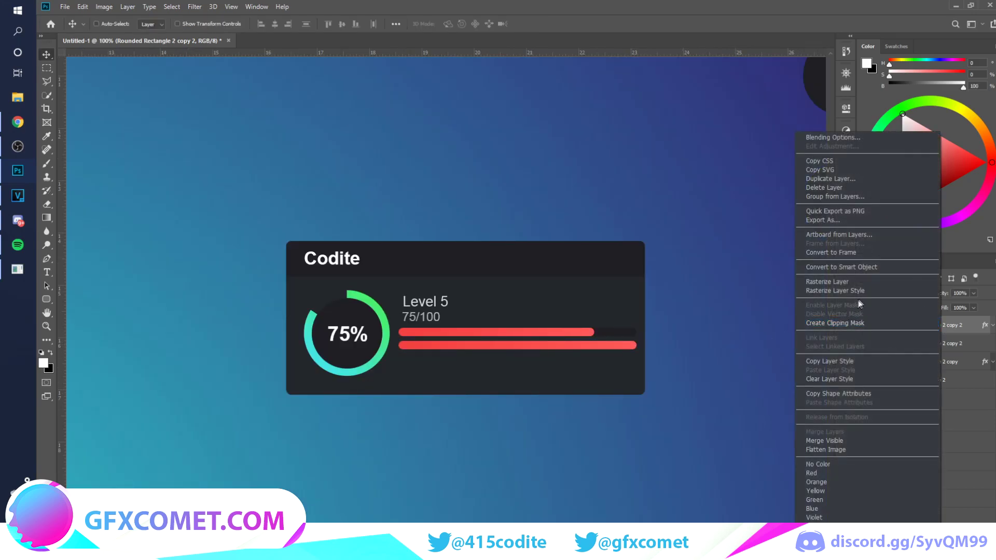
{"action": "left_click", "coordinate": [866, 291]}
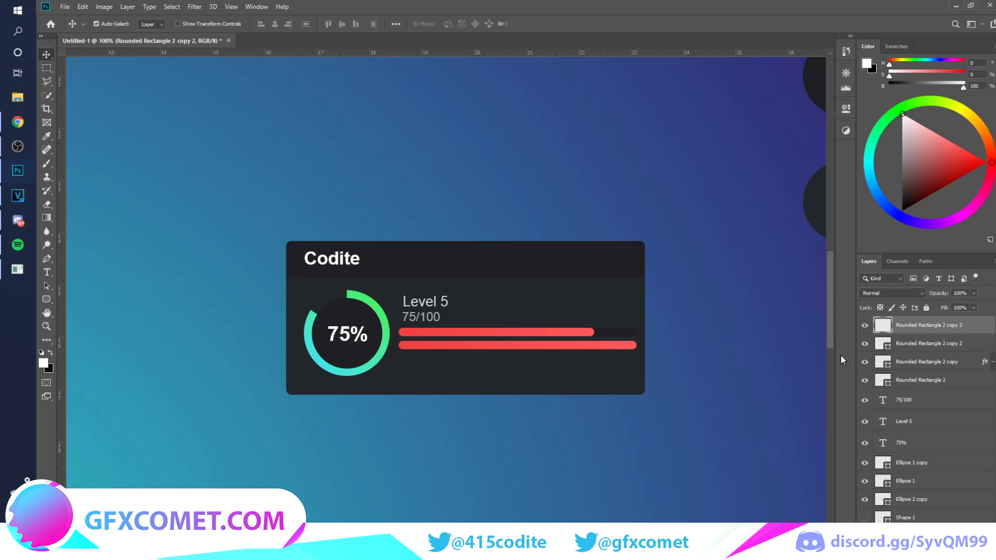
{"action": "key", "text": "ctrl+u"}
{"action": "left_click_drag", "start_coordinate": [629, 138], "coordinate": [747, 138]}
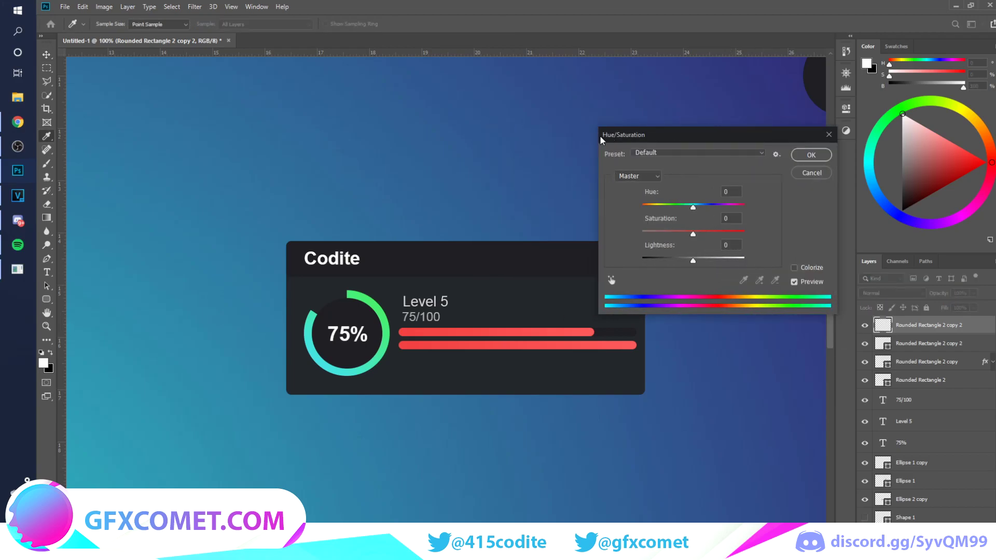
{"action": "left_click_drag", "start_coordinate": [602, 140], "coordinate": [670, 143]}
{"action": "left_click_drag", "start_coordinate": [728, 209], "coordinate": [703, 198]}
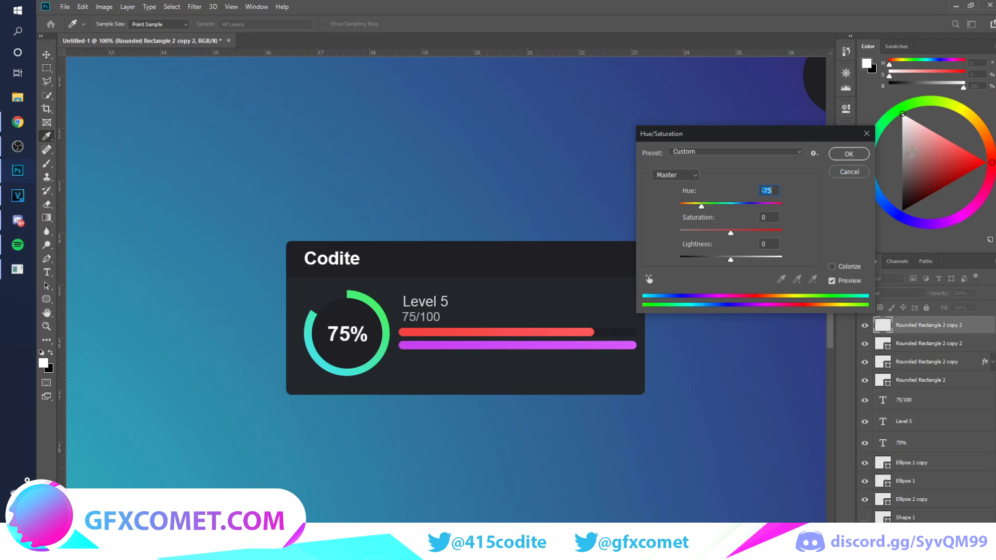
{"action": "left_click", "coordinate": [849, 154]}
{"action": "left_click", "coordinate": [932, 463]}
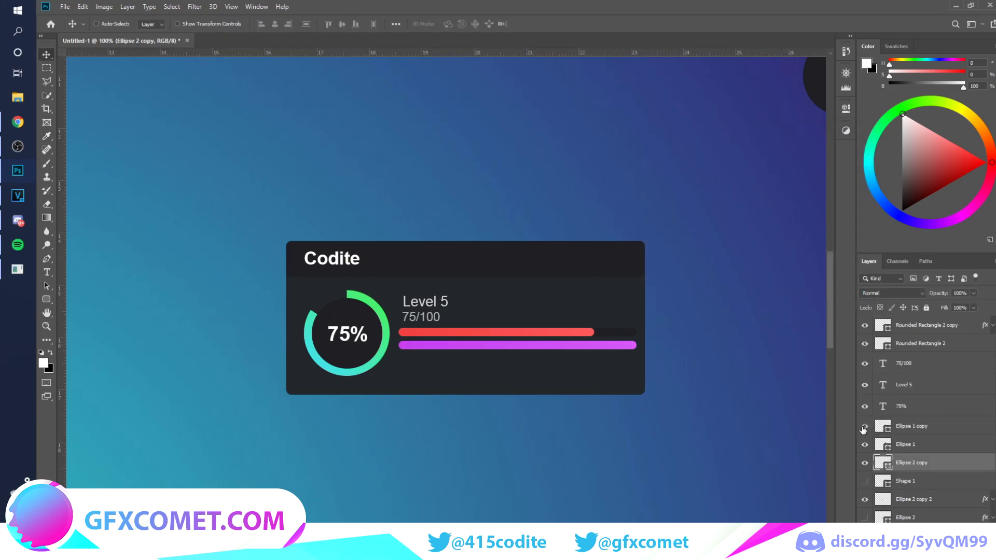
Step: Group the ring layers into Group 1 and move Ellipse 2 copy 2 above Shape 1
{"action": "left_click", "coordinate": [907, 465], "text": "shift"}
{"action": "key", "text": "ctrl+g"}
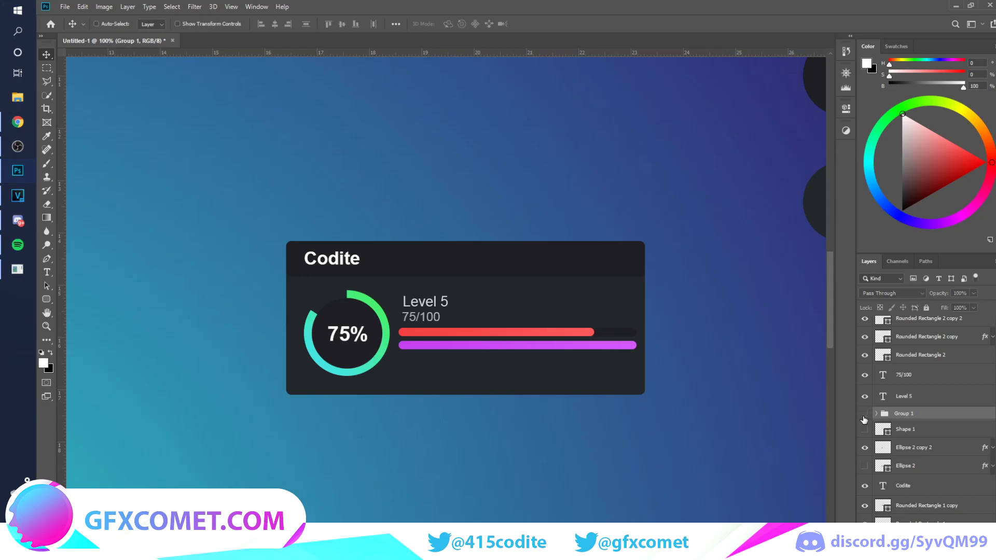
{"action": "left_click", "coordinate": [865, 447]}
{"action": "left_click", "coordinate": [865, 447]}
{"action": "left_click_drag", "start_coordinate": [913, 447], "coordinate": [912, 422]}
{"action": "key", "text": "ctrl+t"}
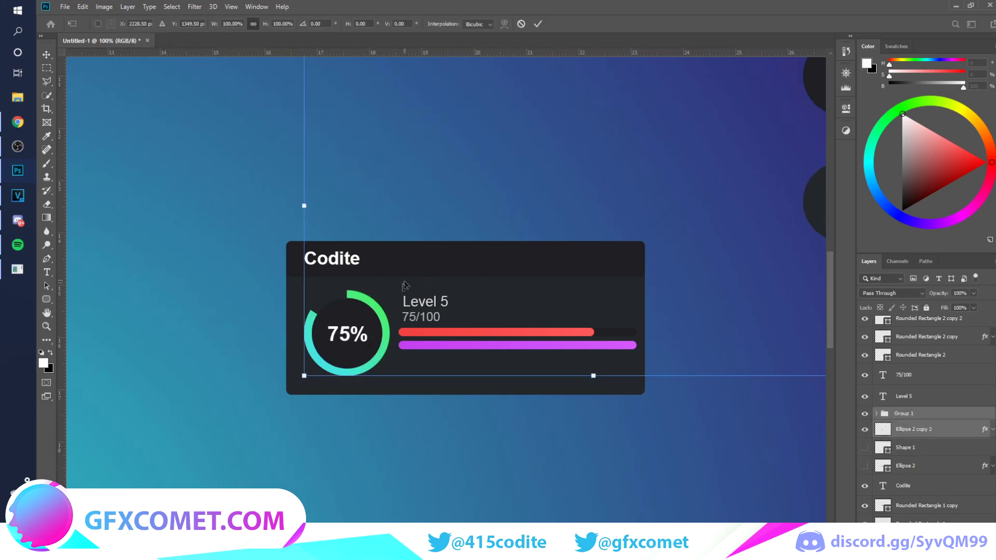
{"action": "key", "text": "Return"}
{"action": "left_click", "coordinate": [865, 429]}
{"action": "left_click", "coordinate": [865, 429]}
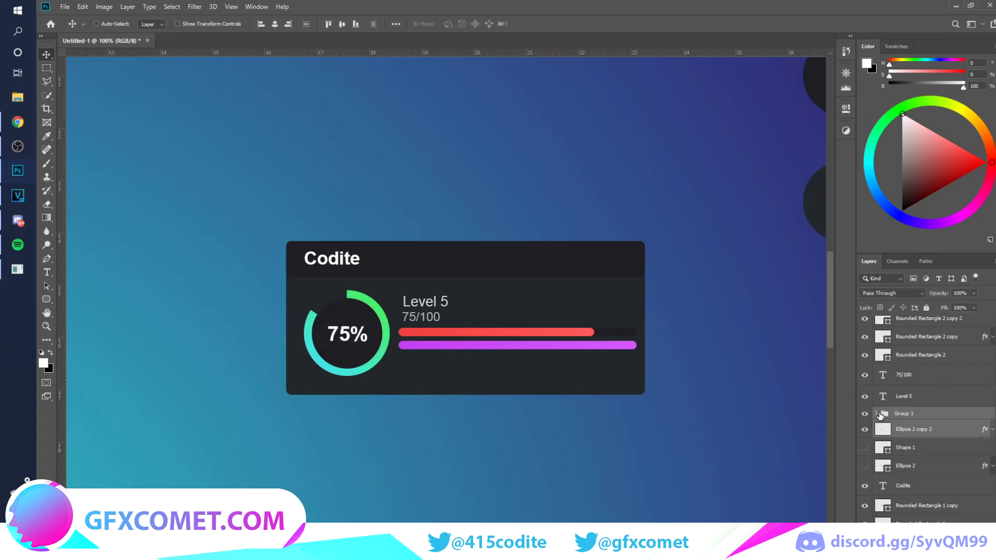
Step: Delete the stray Ellipse 1 circles and move Ellipse 2 copy 2 into Group 1
{"action": "left_click", "coordinate": [877, 413]}
{"action": "left_click", "coordinate": [864, 450]}
{"action": "left_click", "coordinate": [864, 469], "text": "shift"}
{"action": "key", "text": "Delete"}
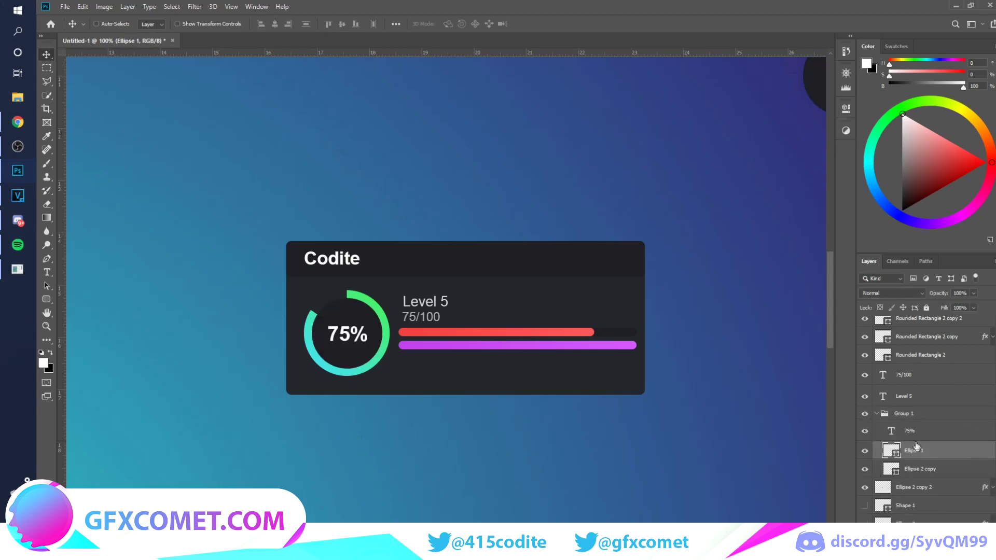
{"action": "left_click", "coordinate": [876, 413]}
{"action": "left_click", "coordinate": [877, 413]}
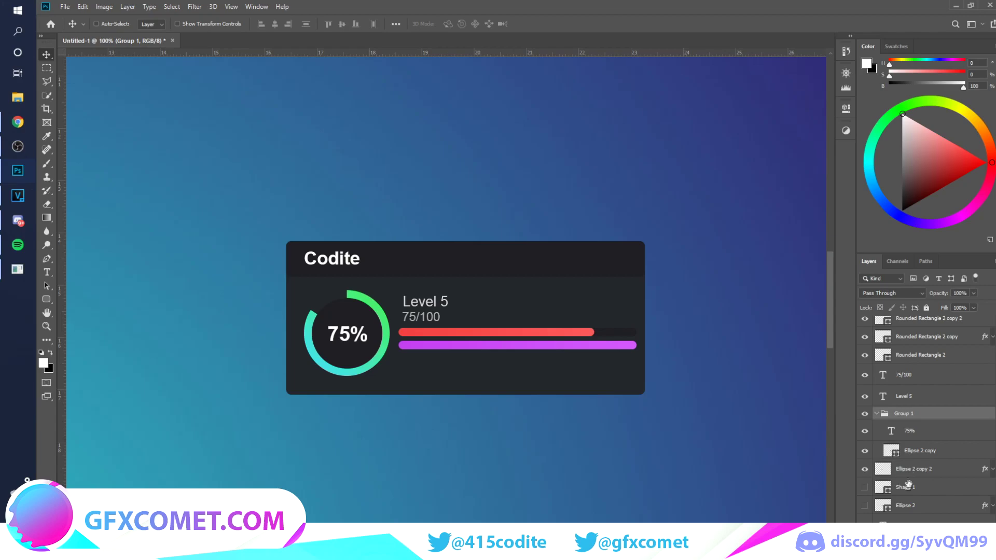
{"action": "left_click_drag", "start_coordinate": [892, 468], "coordinate": [891, 438]}
Step: Shrink the ring group to about 80% and move it up-left in the card
{"action": "left_click", "coordinate": [876, 413]}
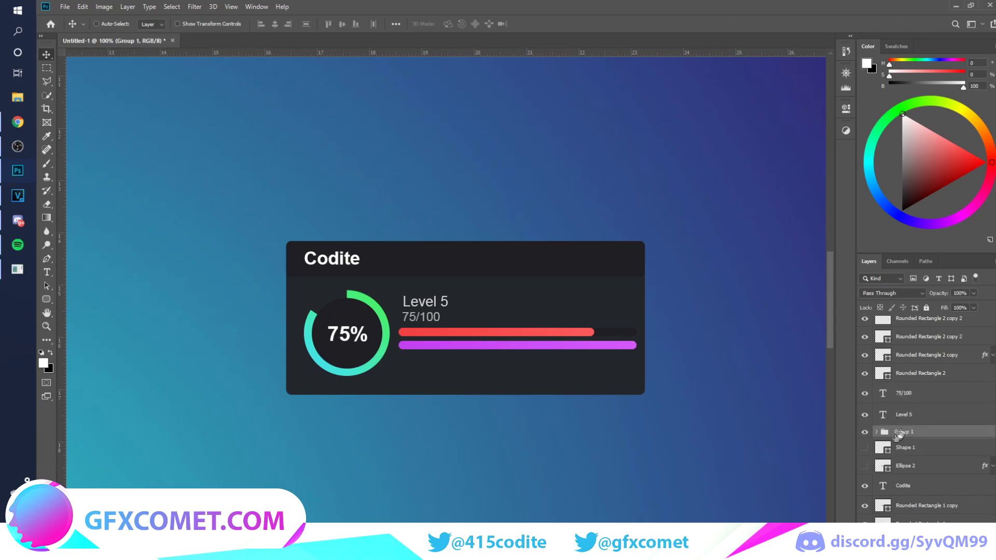
{"action": "key", "text": "ctrl+t"}
{"action": "left_click_drag", "start_coordinate": [390, 291], "coordinate": [385, 295]}
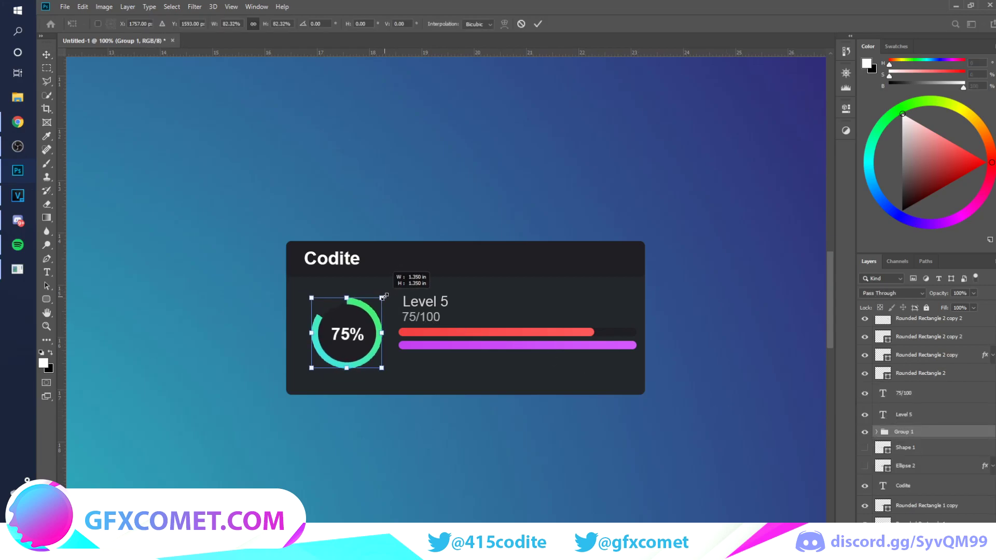
{"action": "key", "text": "Return"}
{"action": "left_click_drag", "start_coordinate": [444, 339], "coordinate": [429, 328]}
Step: Group the text and bar layers into Group 2 and shift them left
{"action": "left_click", "coordinate": [915, 415]}
{"action": "left_click", "coordinate": [875, 343], "text": "shift"}
{"action": "key", "text": "ctrl+g"}
{"action": "left_click_drag", "start_coordinate": [489, 319], "coordinate": [467, 322]}
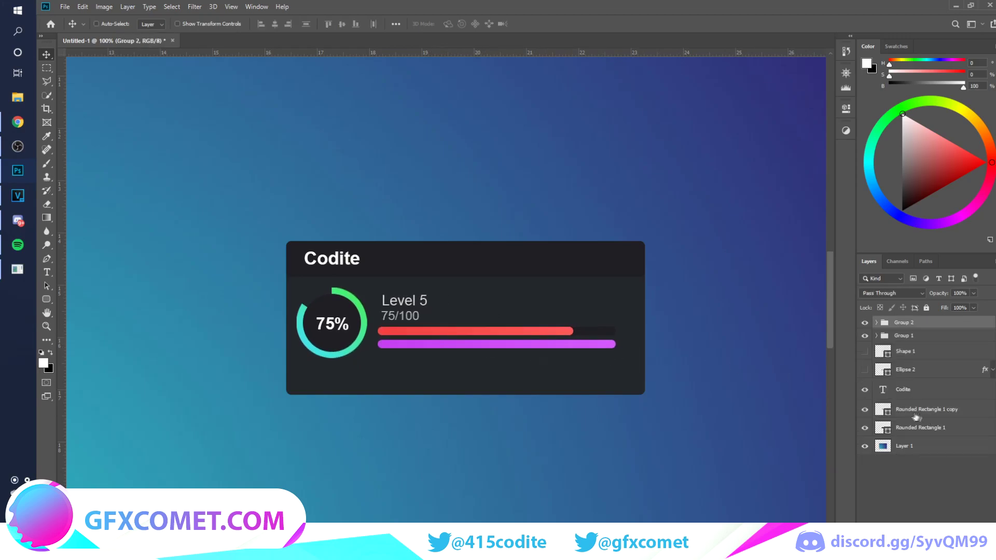
Step: Shorten the Rounded Rectangle 1 card body to fit the smaller contents
{"action": "left_click", "coordinate": [907, 409]}
{"action": "left_click", "coordinate": [892, 427]}
{"action": "double_click", "coordinate": [864, 428]}
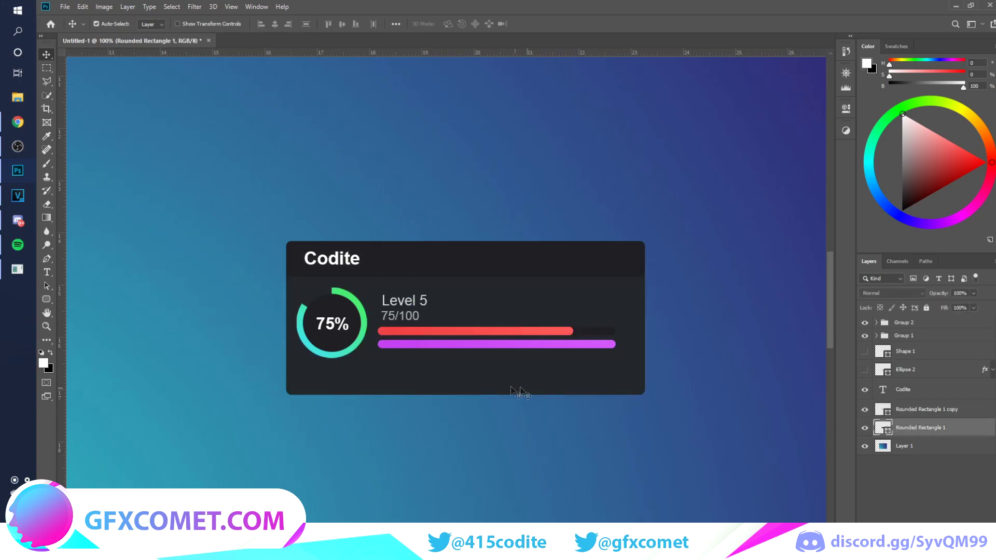
{"action": "key", "text": "ctrl+t"}
{"action": "left_click_drag", "start_coordinate": [465, 394], "coordinate": [474, 372]}
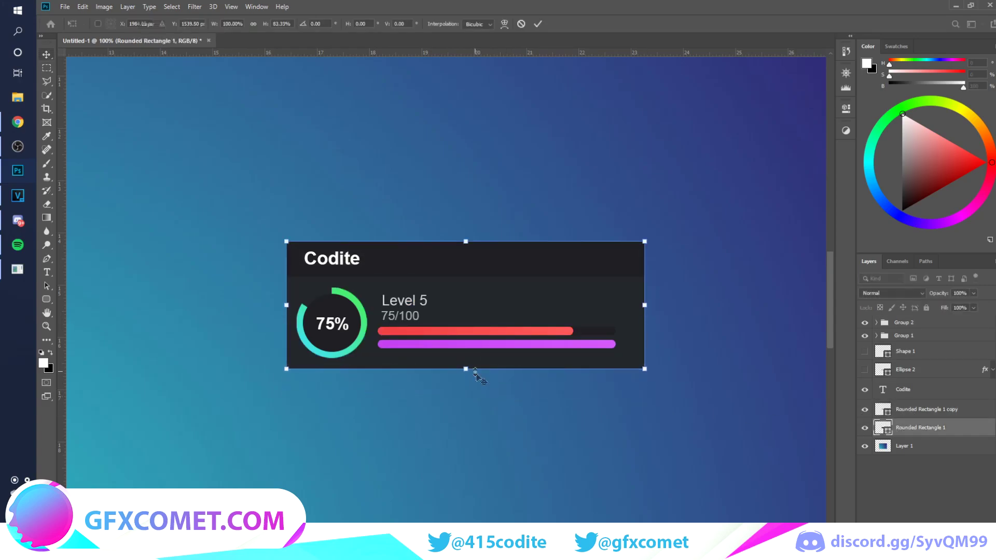
{"action": "key", "text": "Return"}
{"action": "left_click_drag", "start_coordinate": [922, 327], "coordinate": [915, 372]}
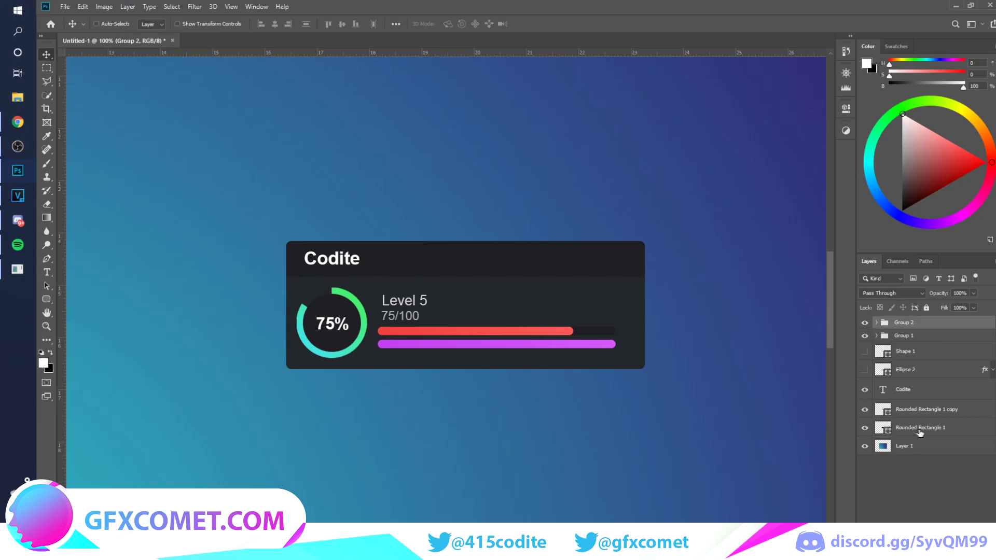
{"action": "left_click", "coordinate": [935, 429], "text": "shift"}
Step: Group all panel layers into Group 3 and move it to the canvas's top-left
{"action": "left_click_drag", "start_coordinate": [934, 326], "coordinate": [891, 334]}
{"action": "left_click", "coordinate": [921, 430], "text": "shift"}
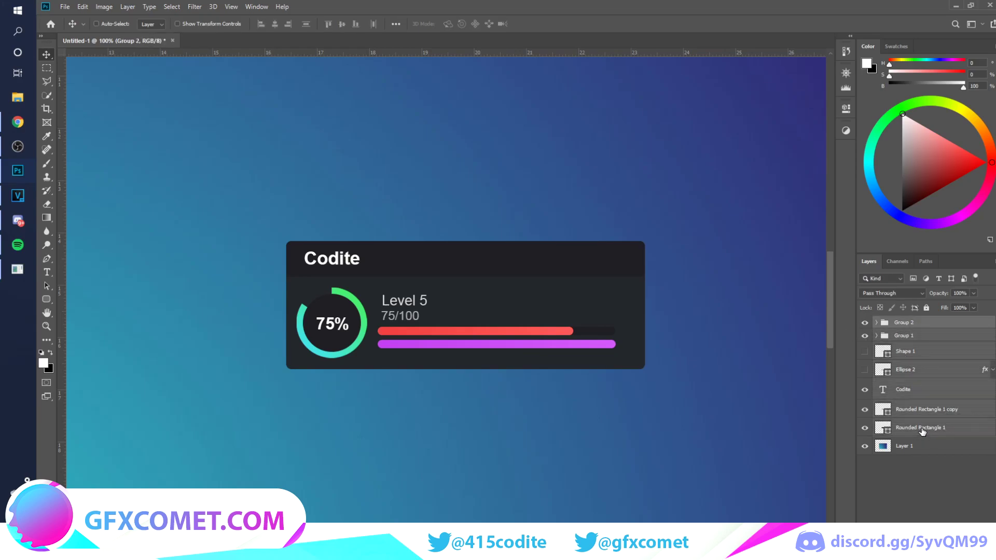
{"action": "key", "text": "ctrl+g"}
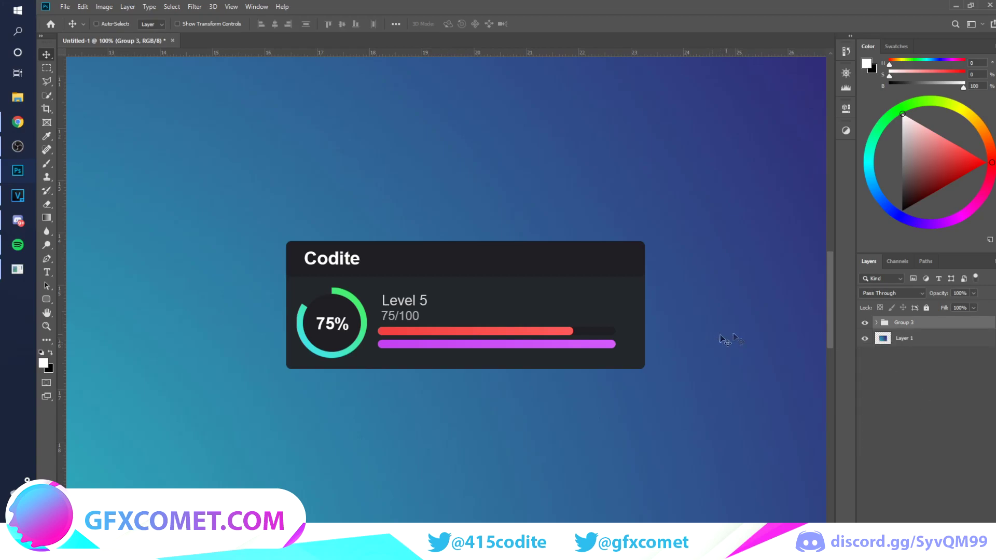
{"action": "key", "text": "ctrl+minus"}
{"action": "left_click_drag", "start_coordinate": [540, 327], "coordinate": [349, 180]}
{"action": "key", "text": "ctrl+minus"}
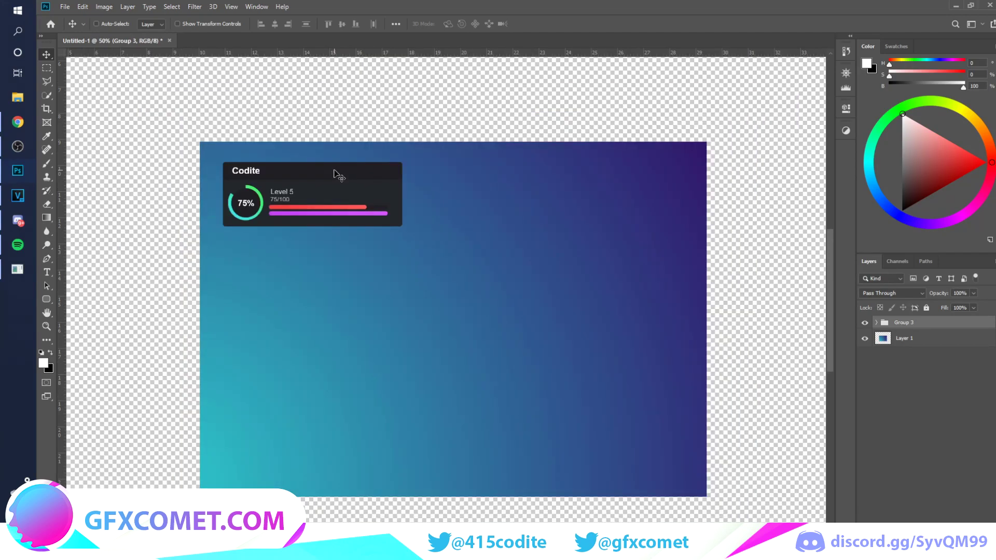